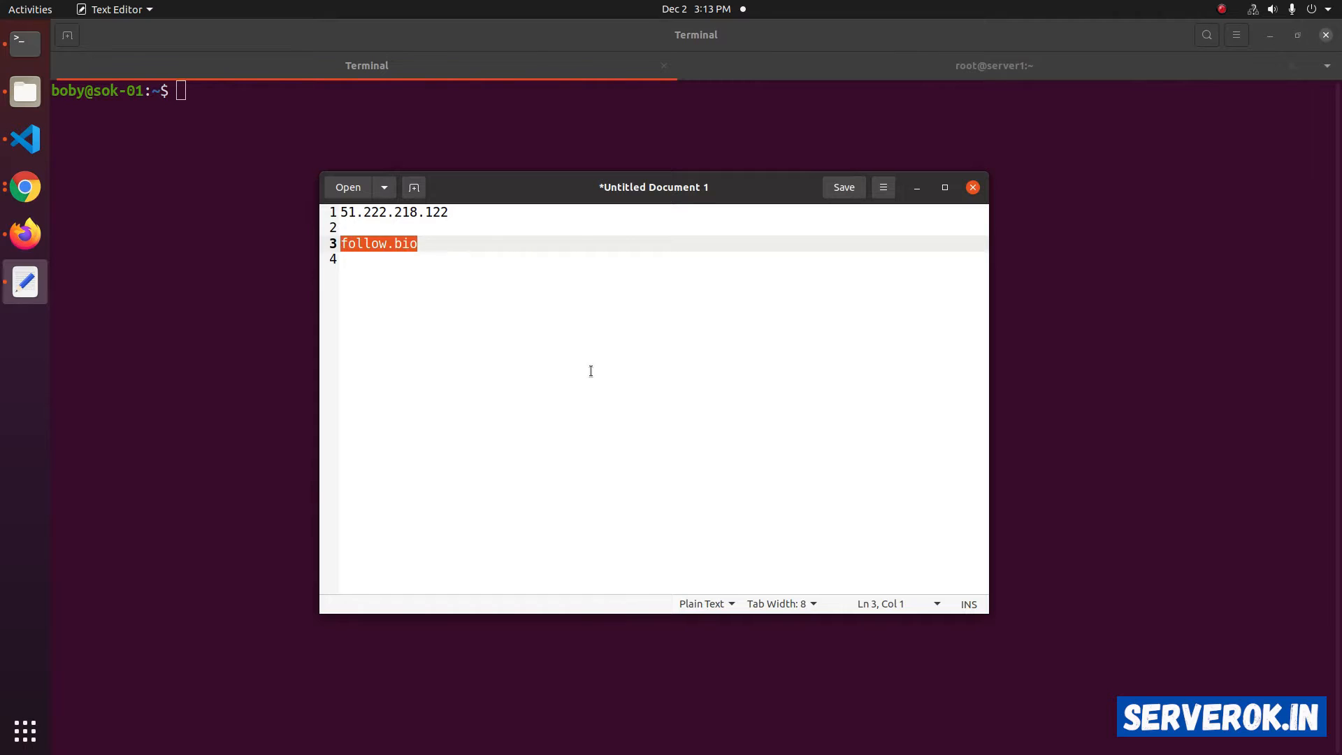
# - Copy the IP address 51.222.218.122 from the text document and ping it from the local terminal
pyautogui.hotkey('ctrl', 'Home')
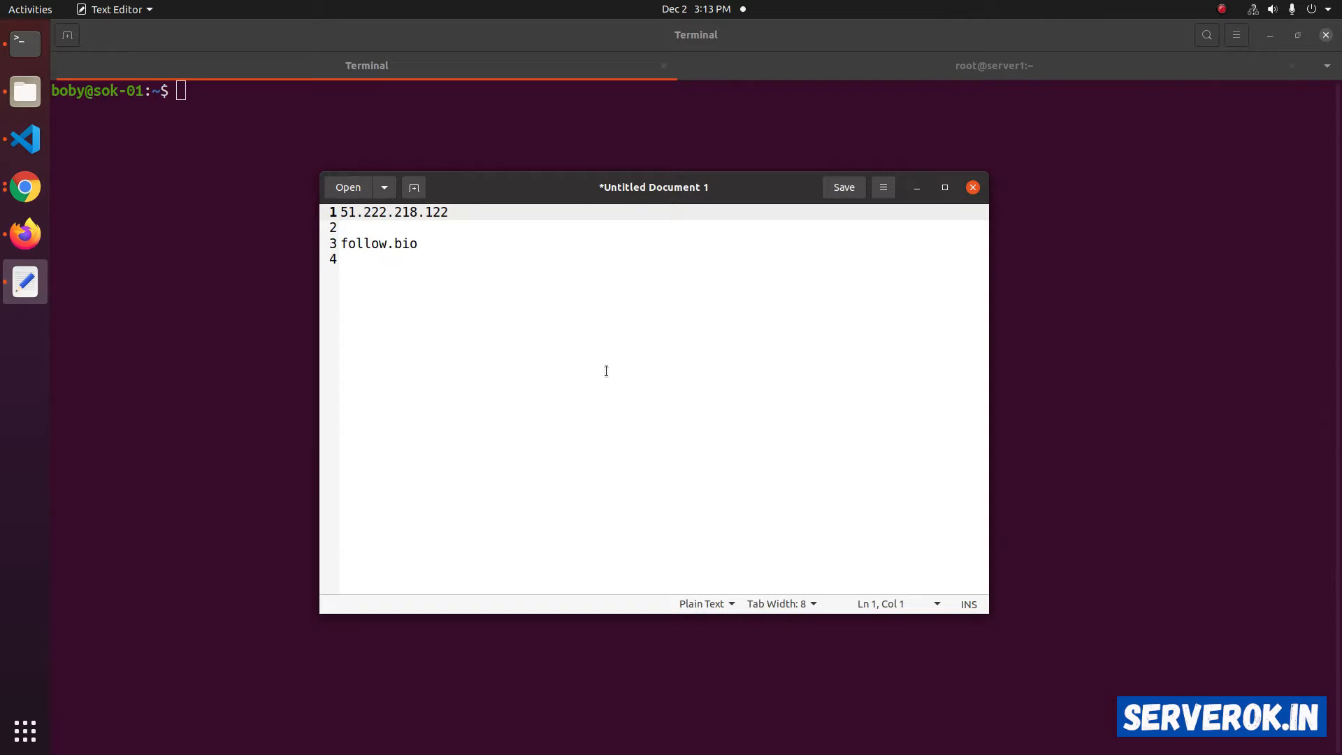
pyautogui.hotkey('shift', 'End')
pyautogui.hotkey('ctrl', 'c')
pyautogui.hotkey('alt', 'Tab')
pyautogui.write('ping')
pyautogui.hotkey('ctrl', 'shift', 'v')
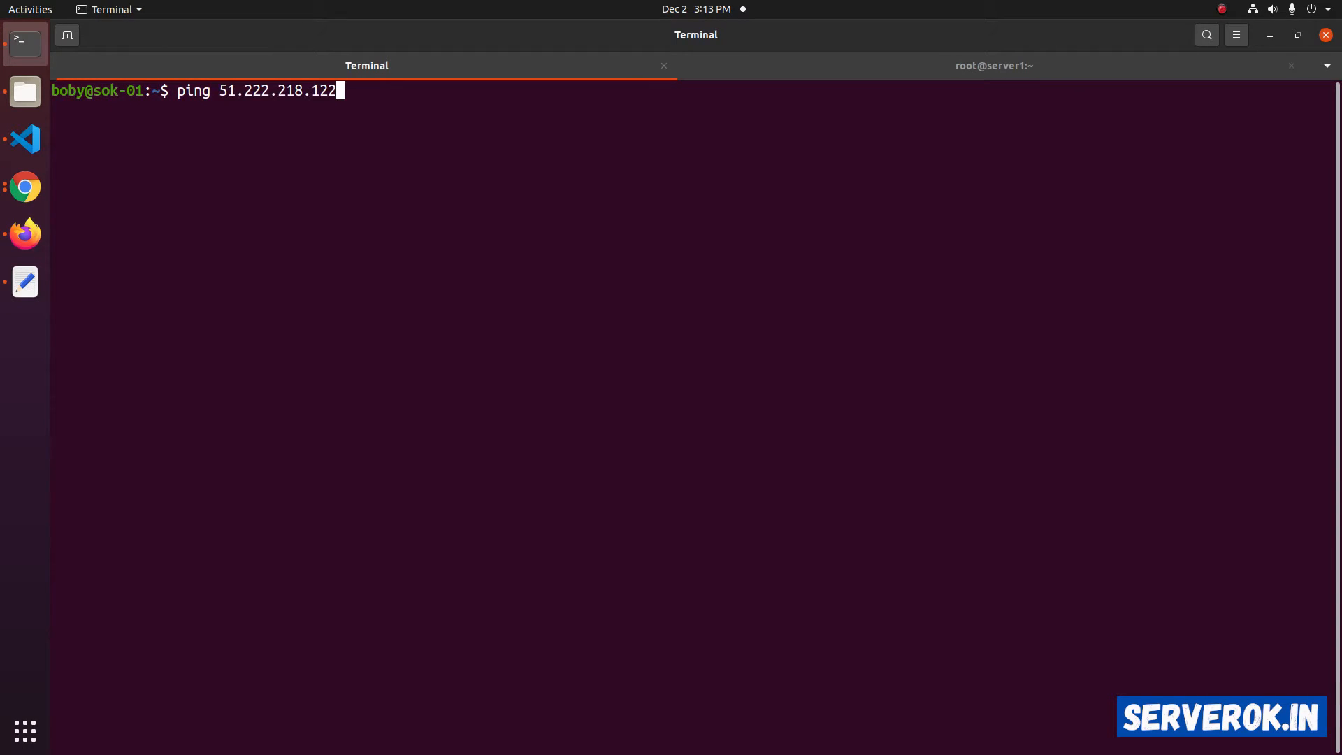
pyautogui.press('Return')
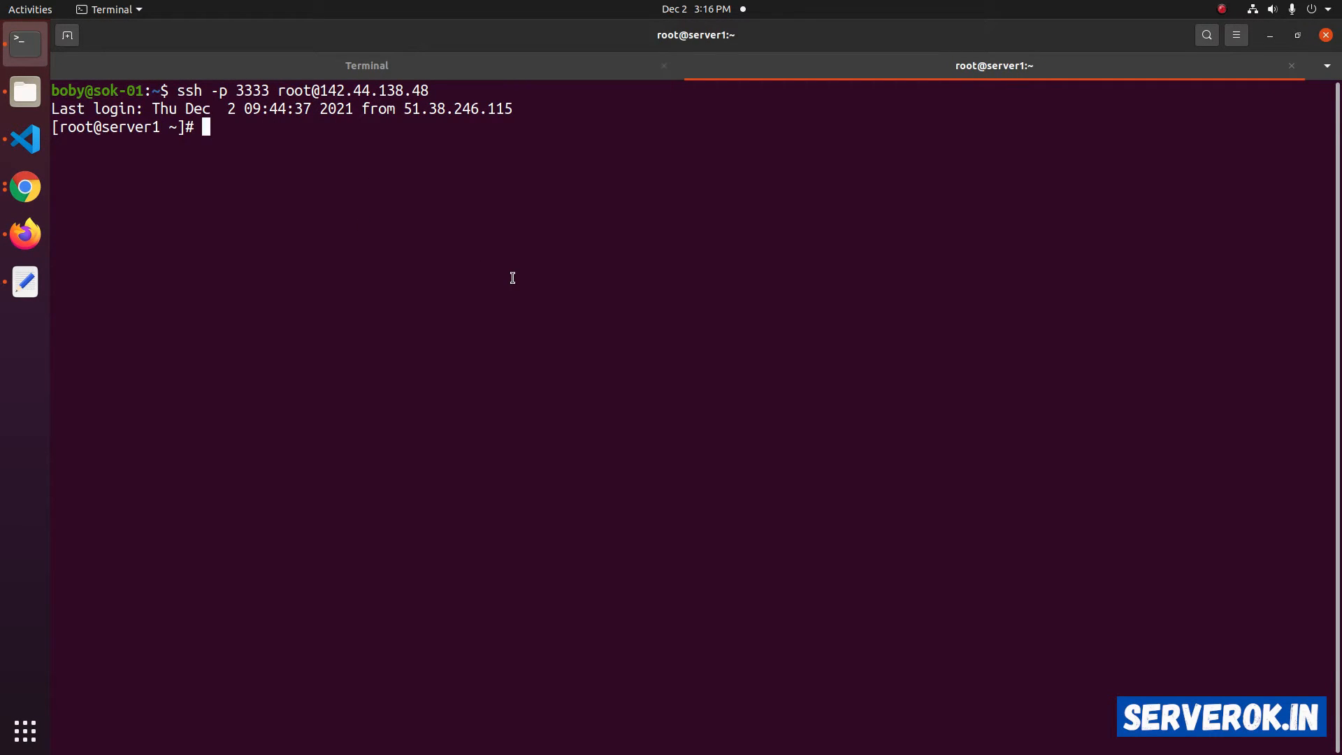
# - Check the remote server's network interfaces for the address with ip a | grep 51.222.218.122
pyautogui.write('ip a | grep')
pyautogui.rightClick(439, 228)
pyautogui.click(480, 275)
pyautogui.rightClick(459, 291)
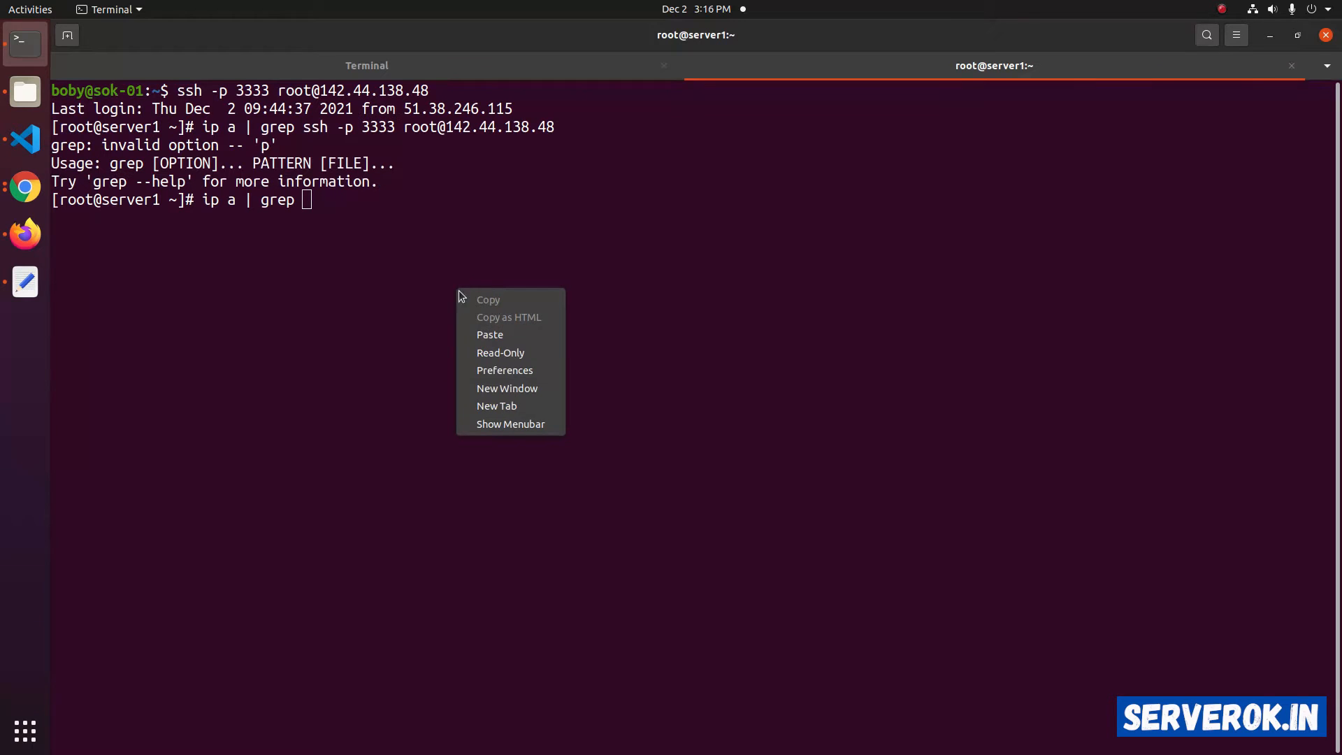
pyautogui.click(491, 329)
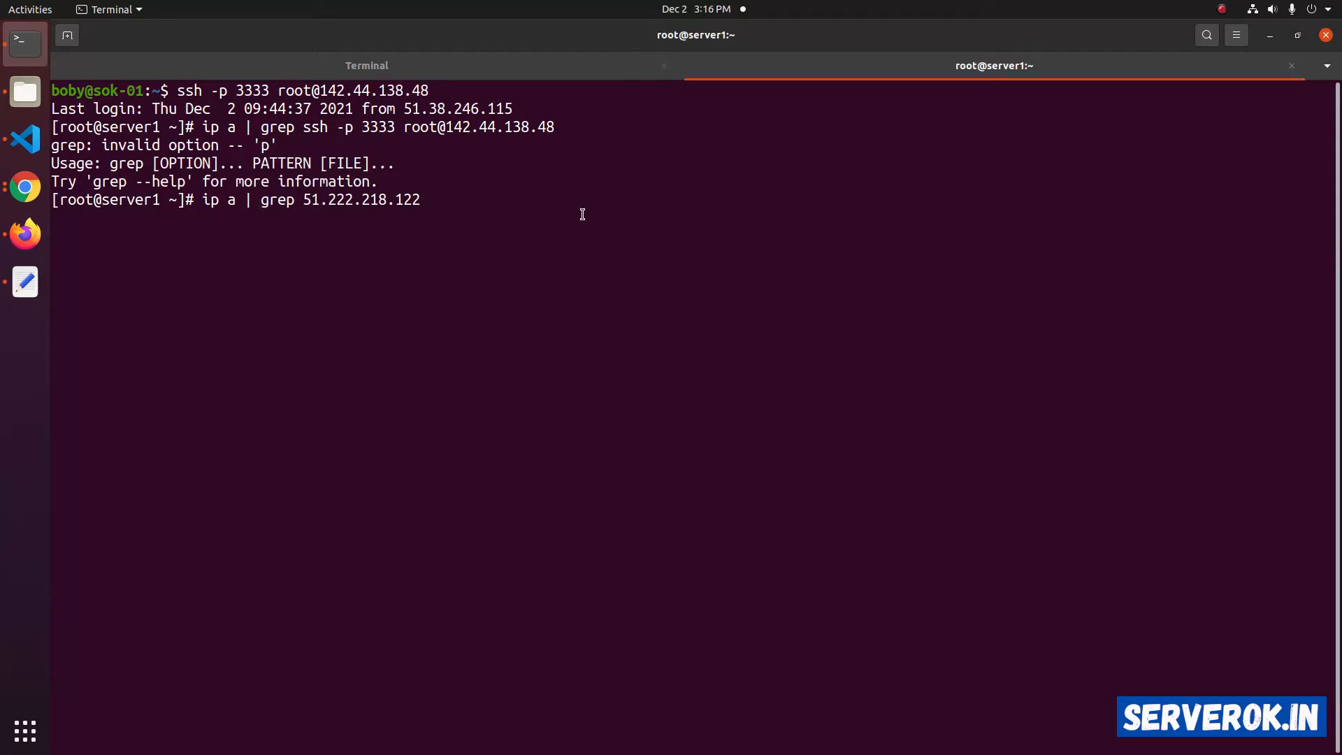
pyautogui.press('Return')
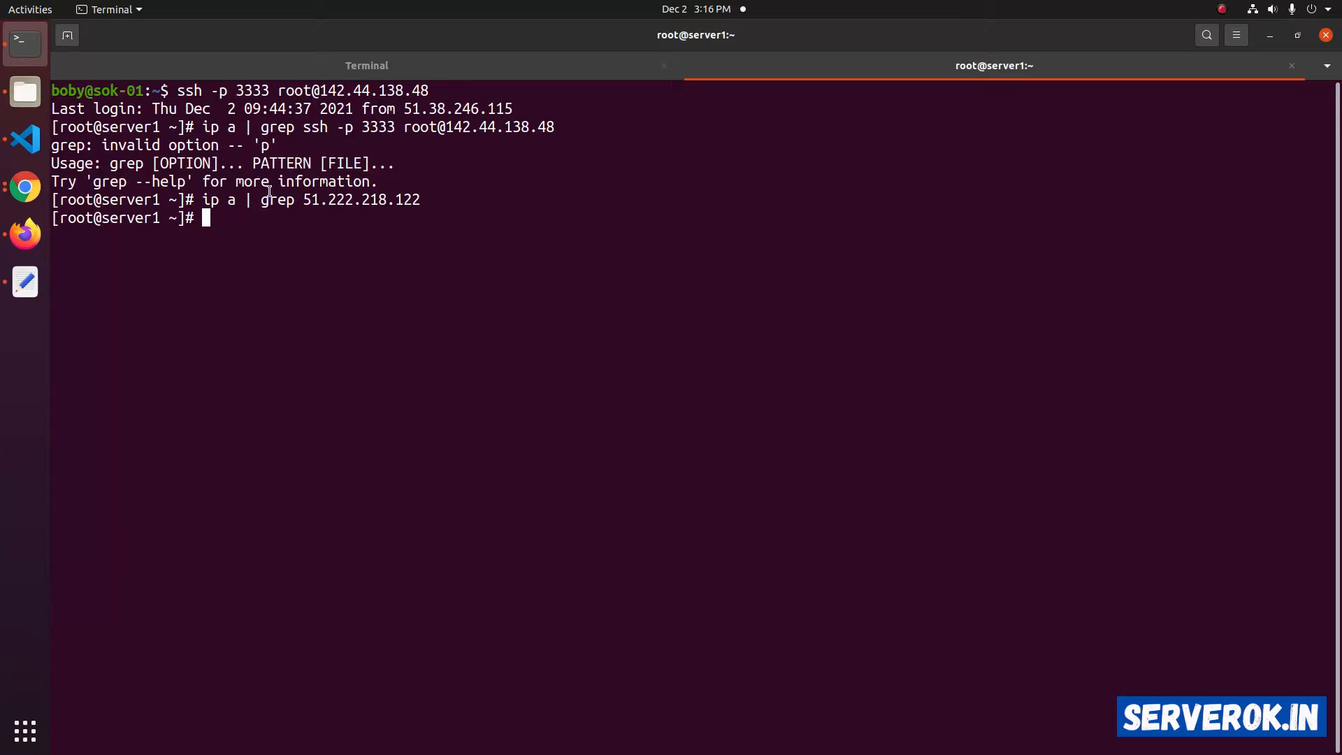
# - Copy the IP address 51.222.218.122 from the terminal, switch to WHM in Firefox, and find and open Add a New IP Address
pyautogui.tripleClick(319, 200)
pyautogui.doubleClick(321, 199)
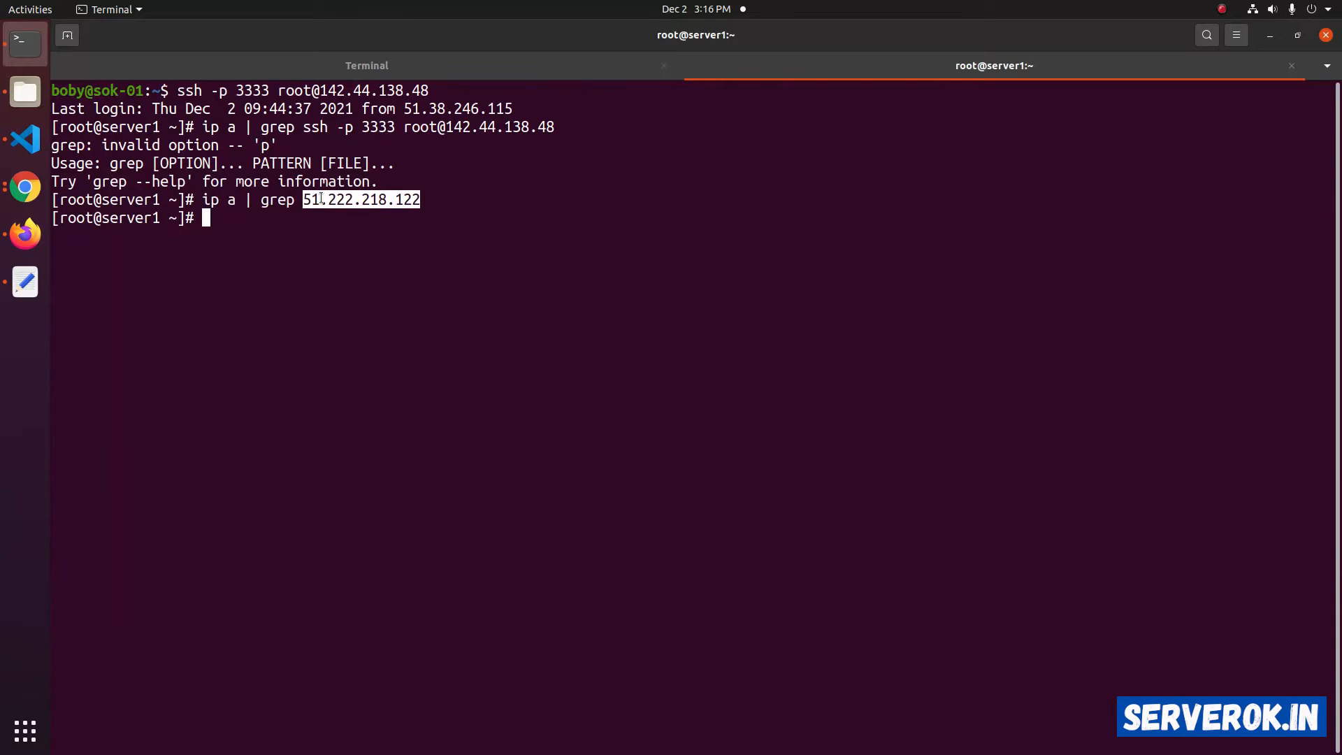
pyautogui.rightClick(351, 197)
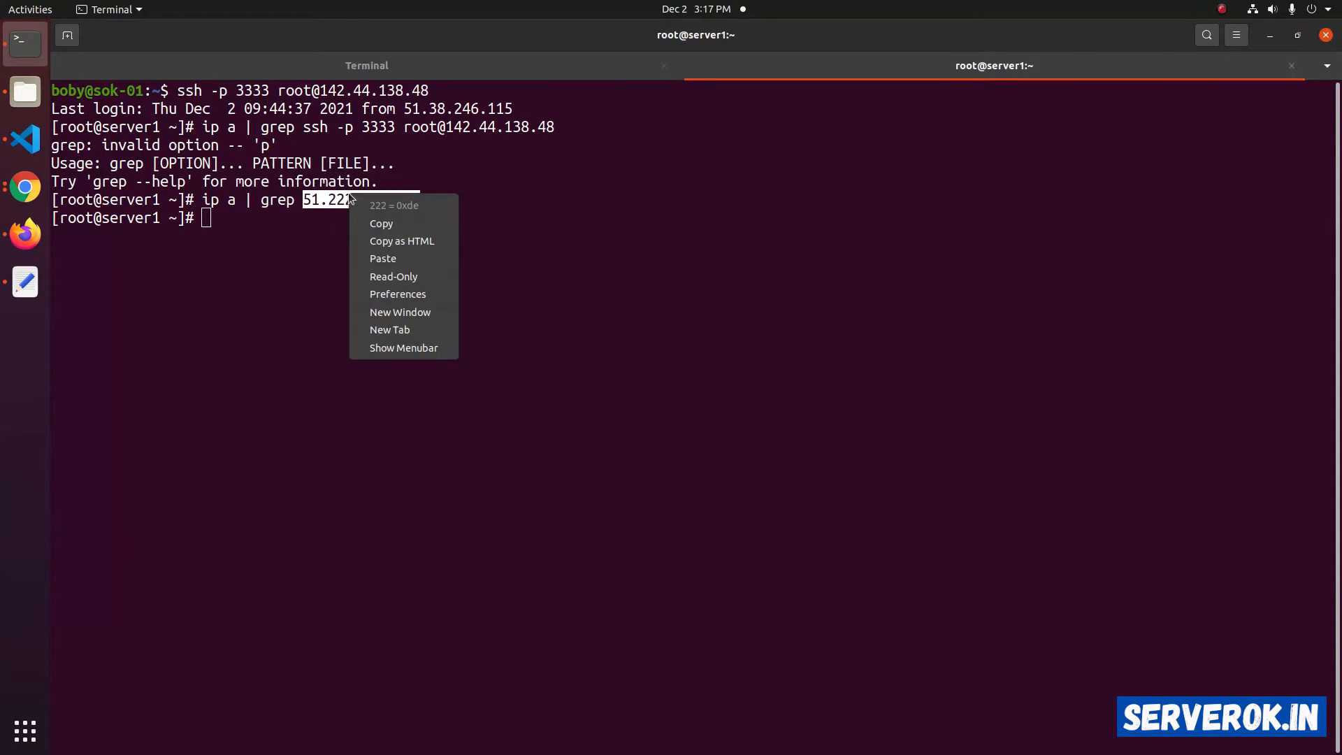
pyautogui.click(383, 223)
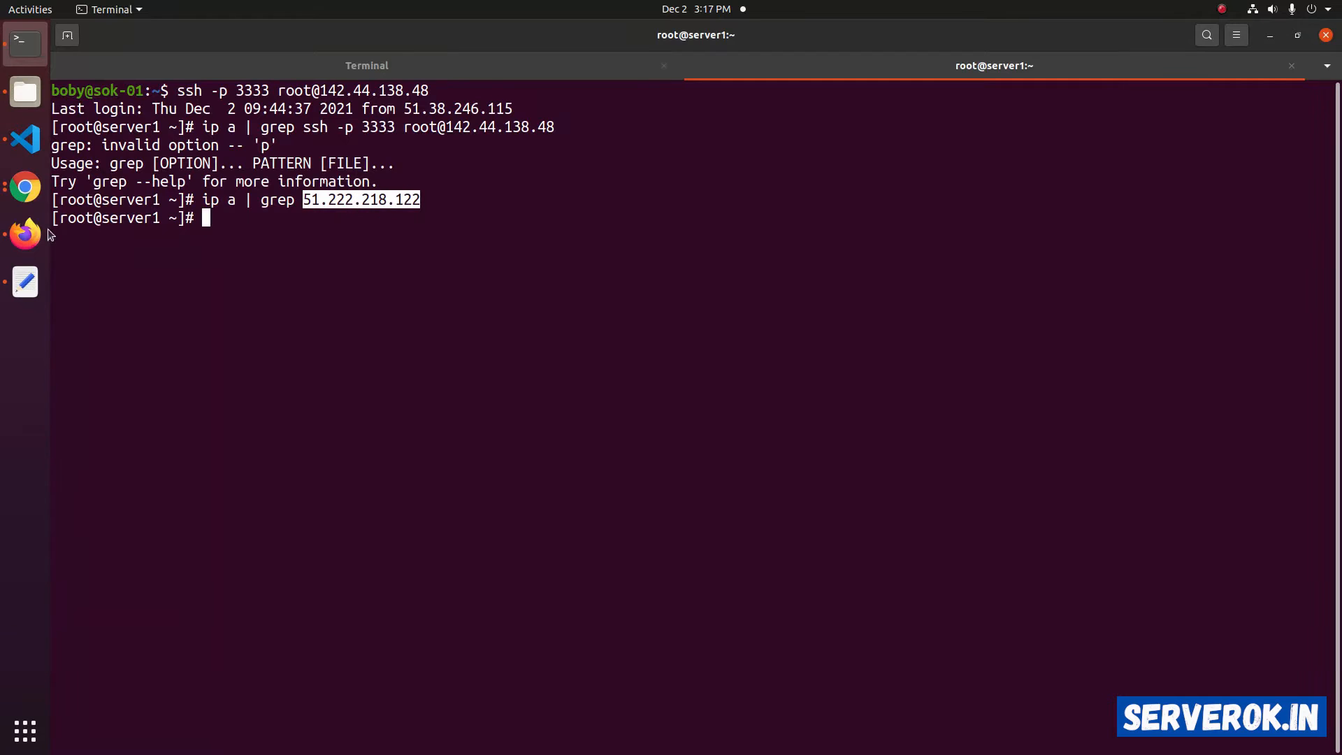
pyautogui.click(27, 233)
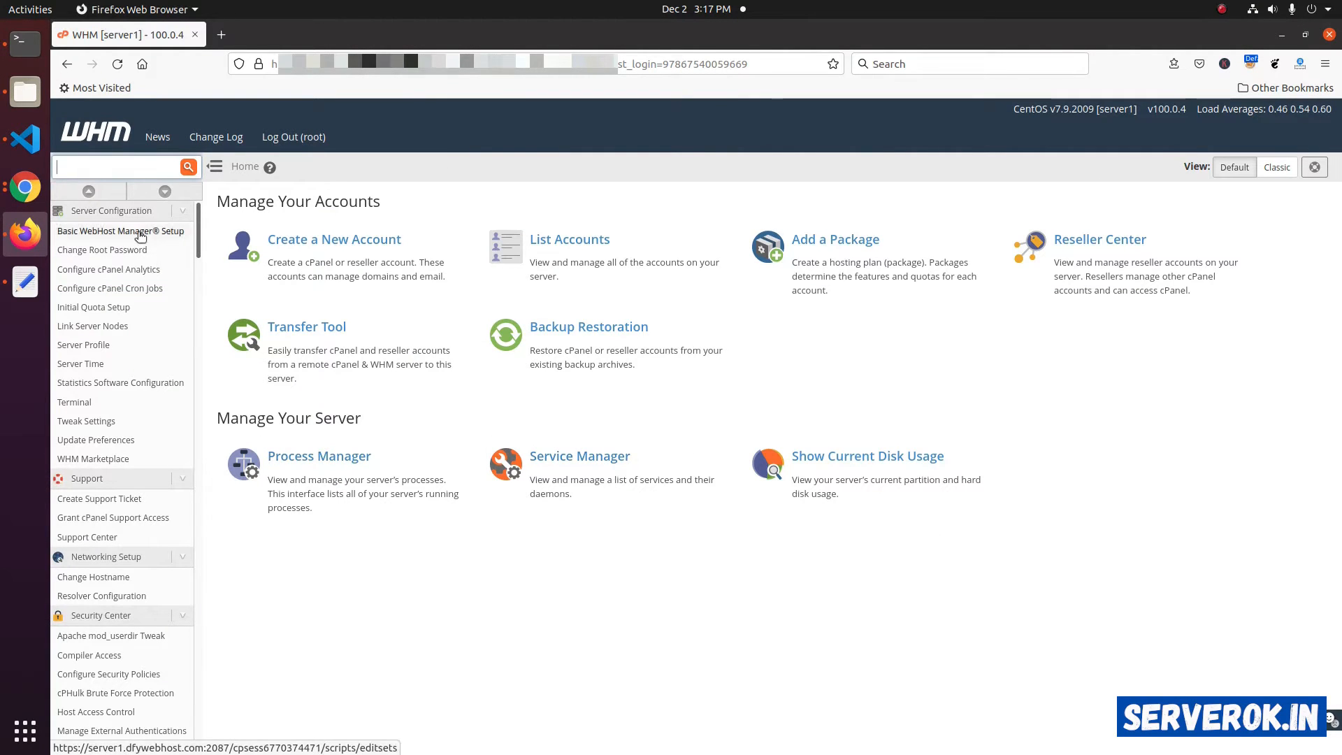
pyautogui.write('IP')
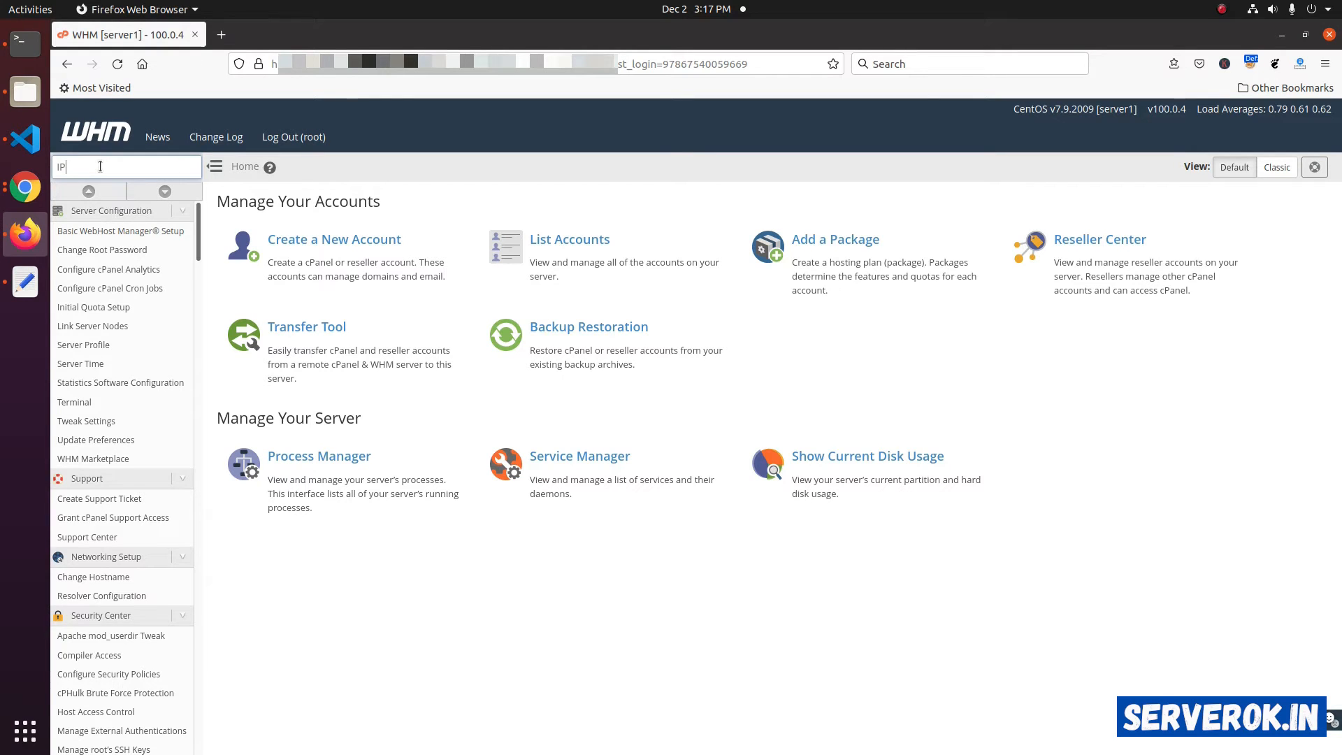
pyautogui.scroll(-5, 112, 391)
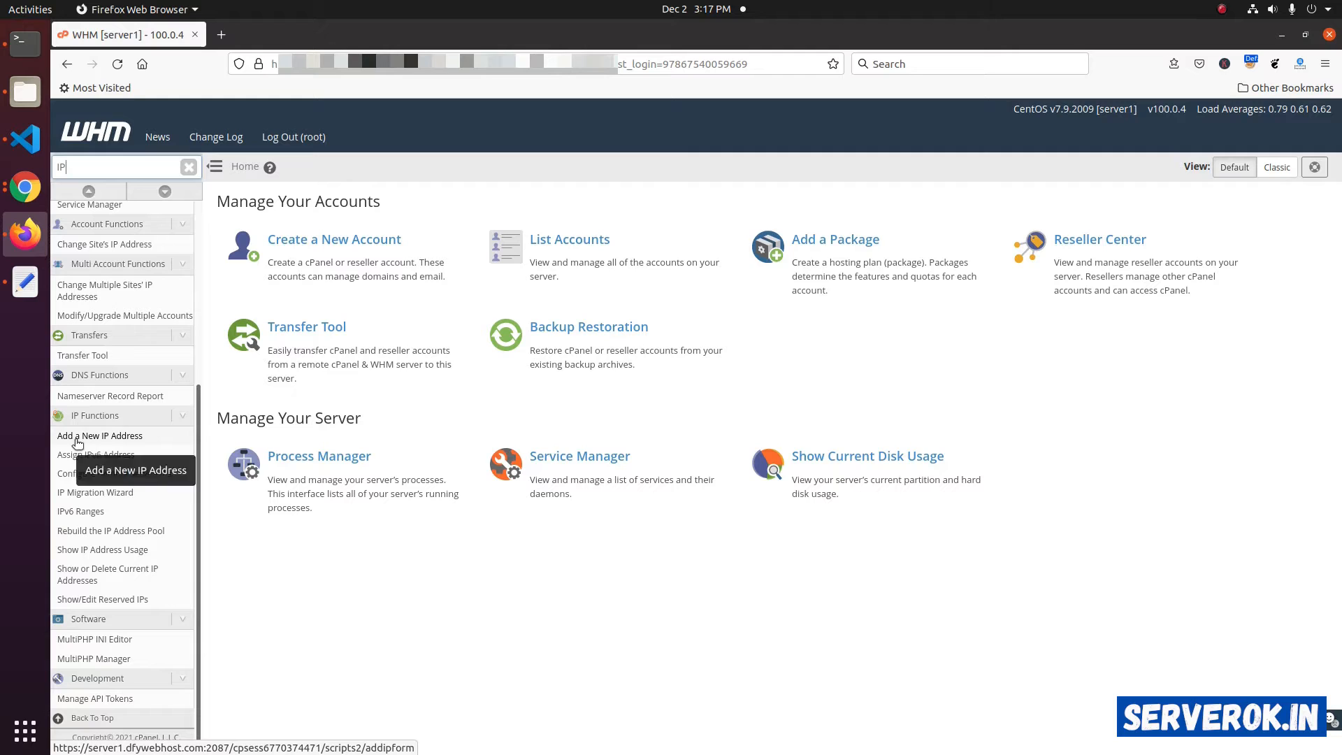
pyautogui.click(101, 441)
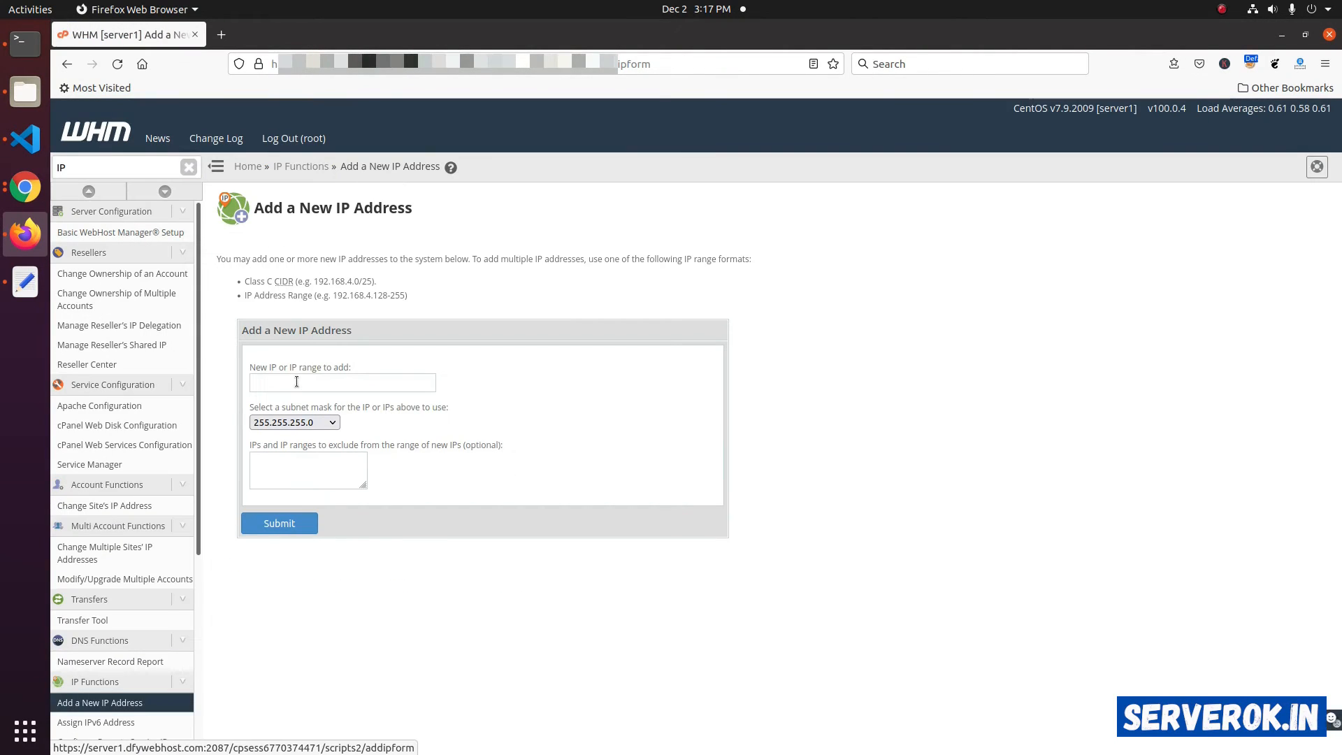
# - Add the new IP address 51.222.218.122 to the server with subnet mask 255.255.255.255
pyautogui.rightClick(296, 381)
pyautogui.click(358, 460)
pyautogui.click(333, 423)
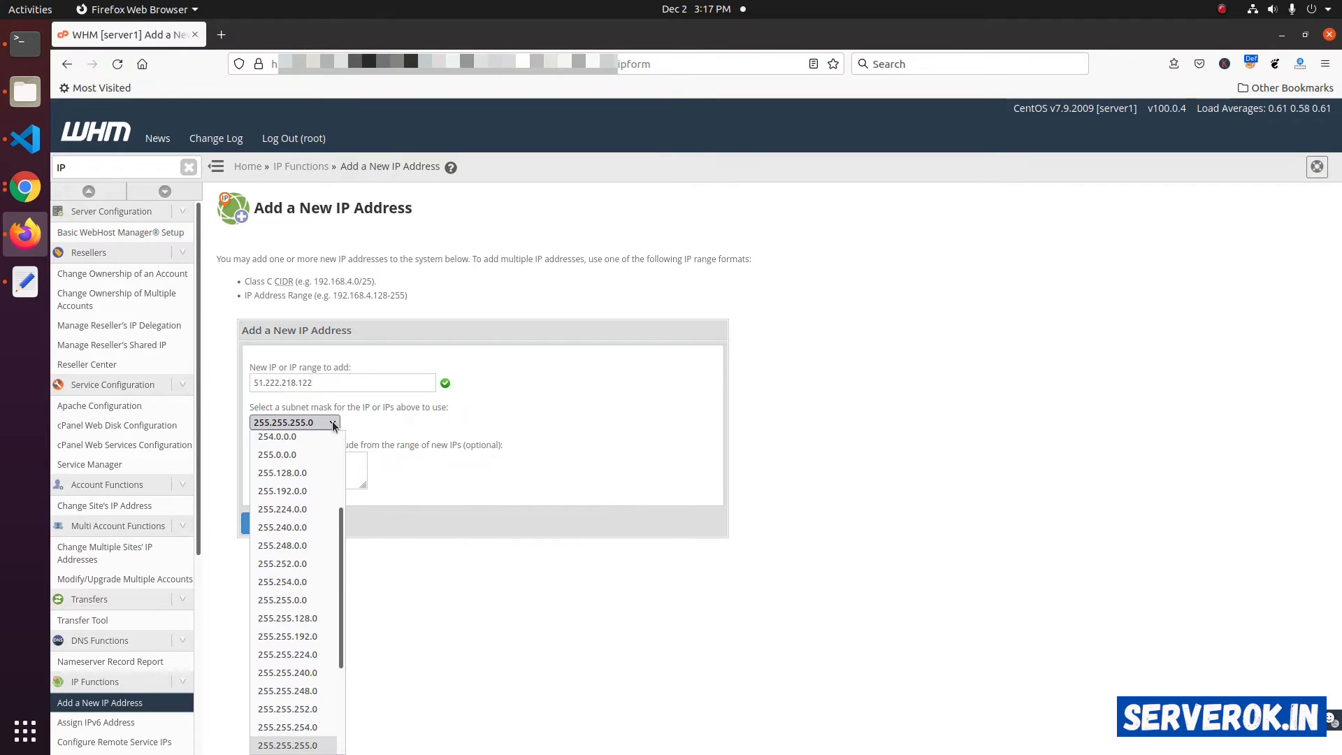
pyautogui.moveTo(343, 602); pyautogui.dragTo(354, 746)
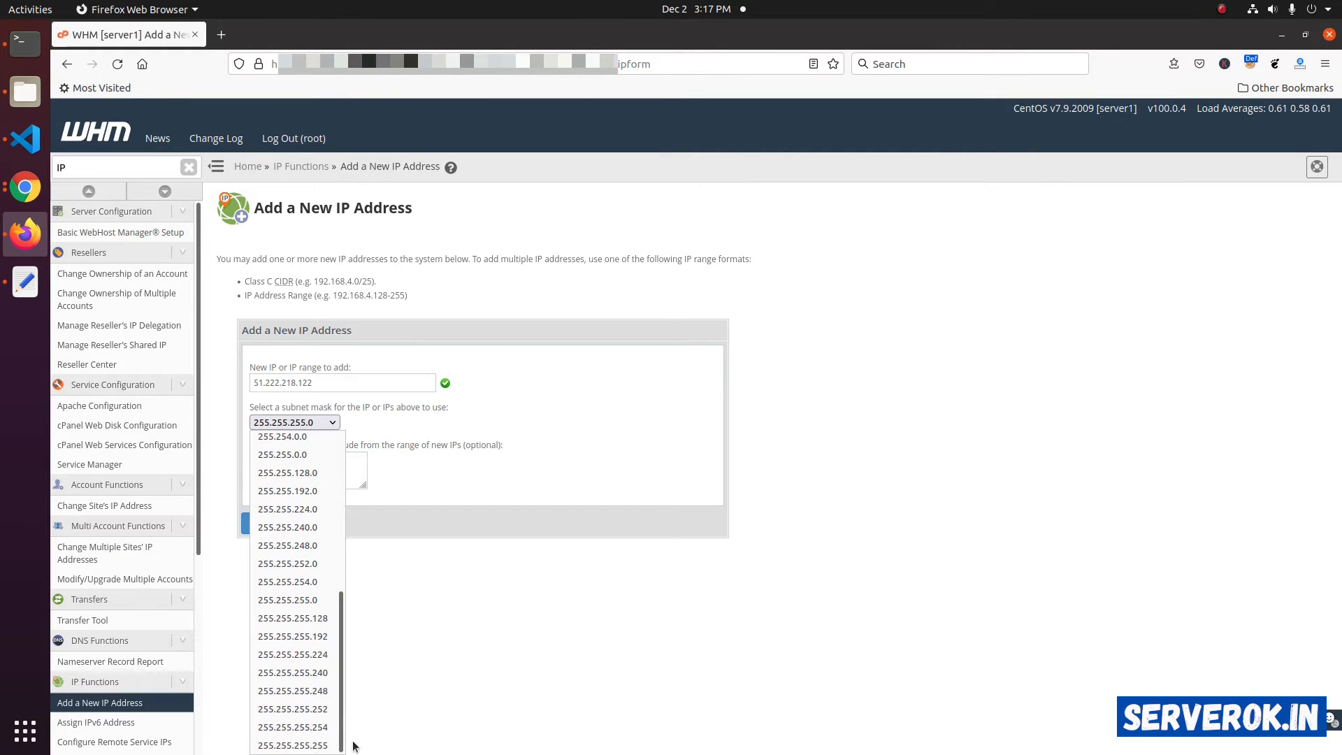
pyautogui.click(305, 747)
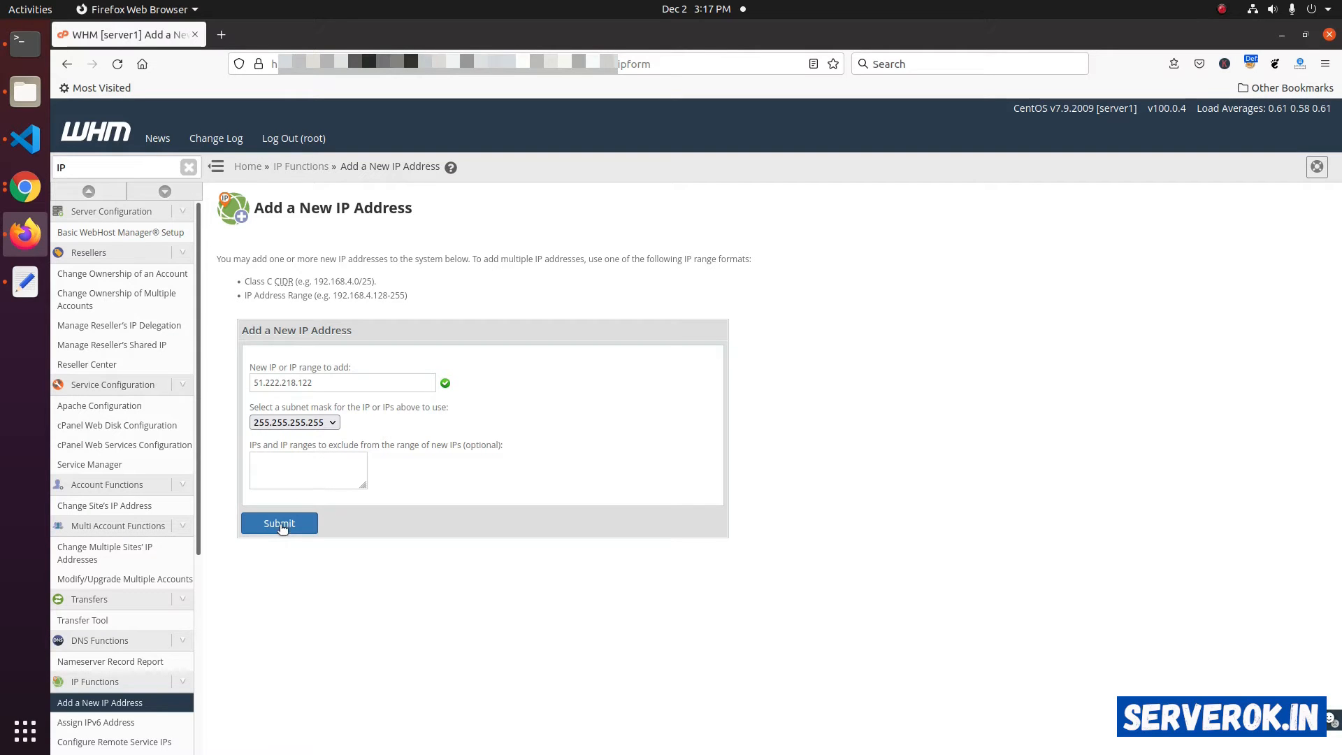
pyautogui.click(280, 524)
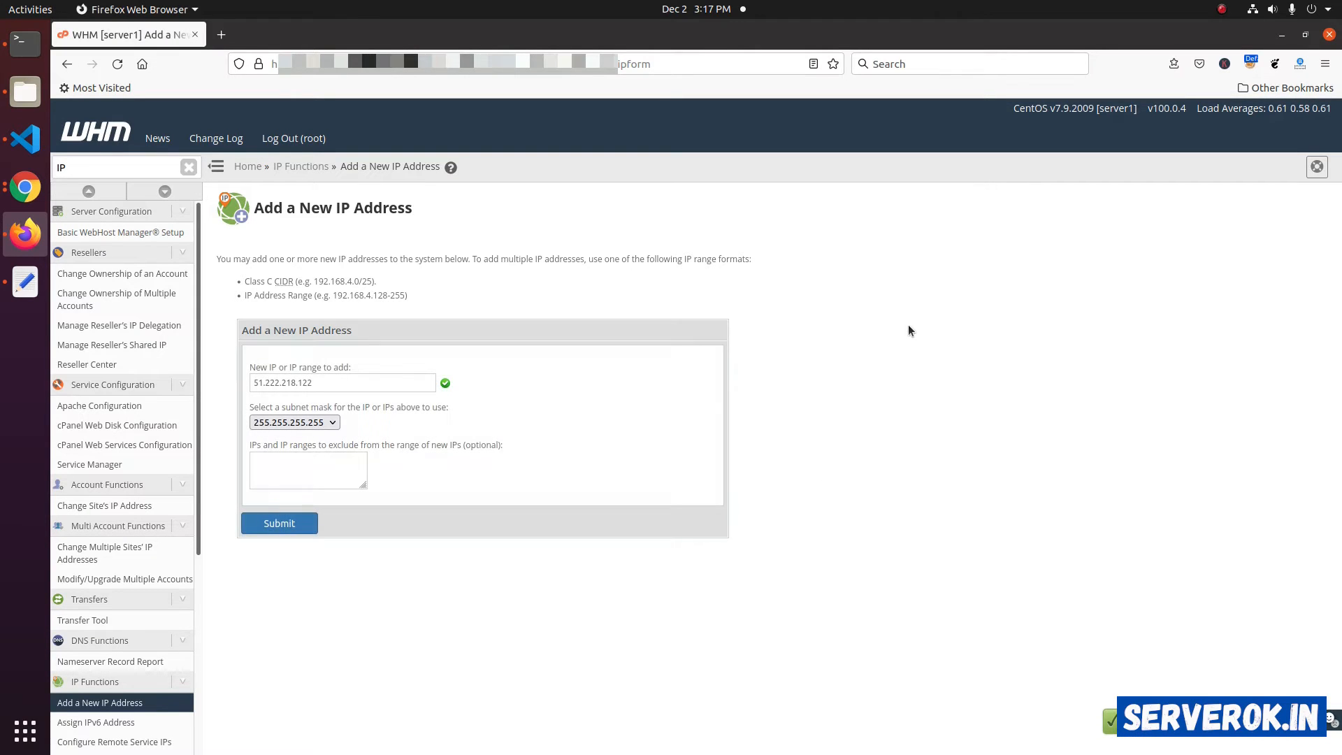
# - Switch to the terminal, rerun ip a | grep 51.222.218.122 on the server, and stop the ping in the local session
pyautogui.click(23, 43)
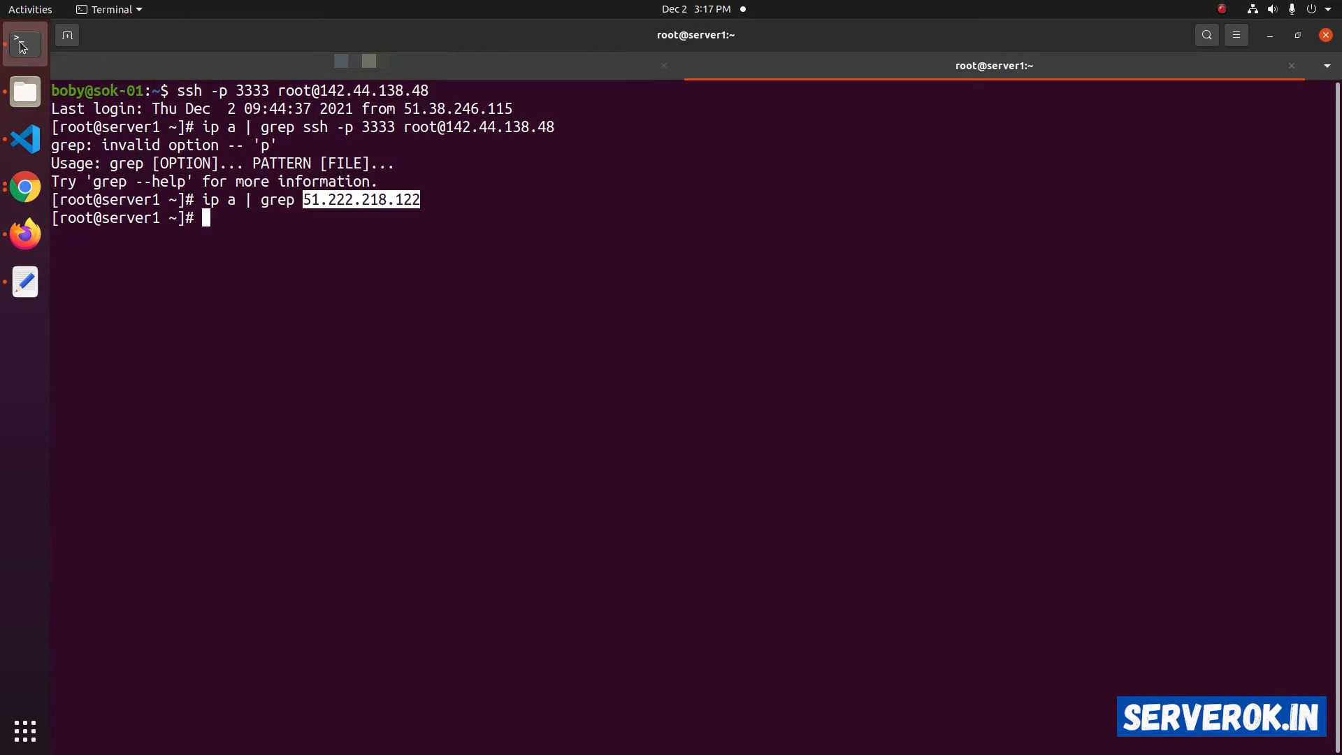
pyautogui.press('Up')
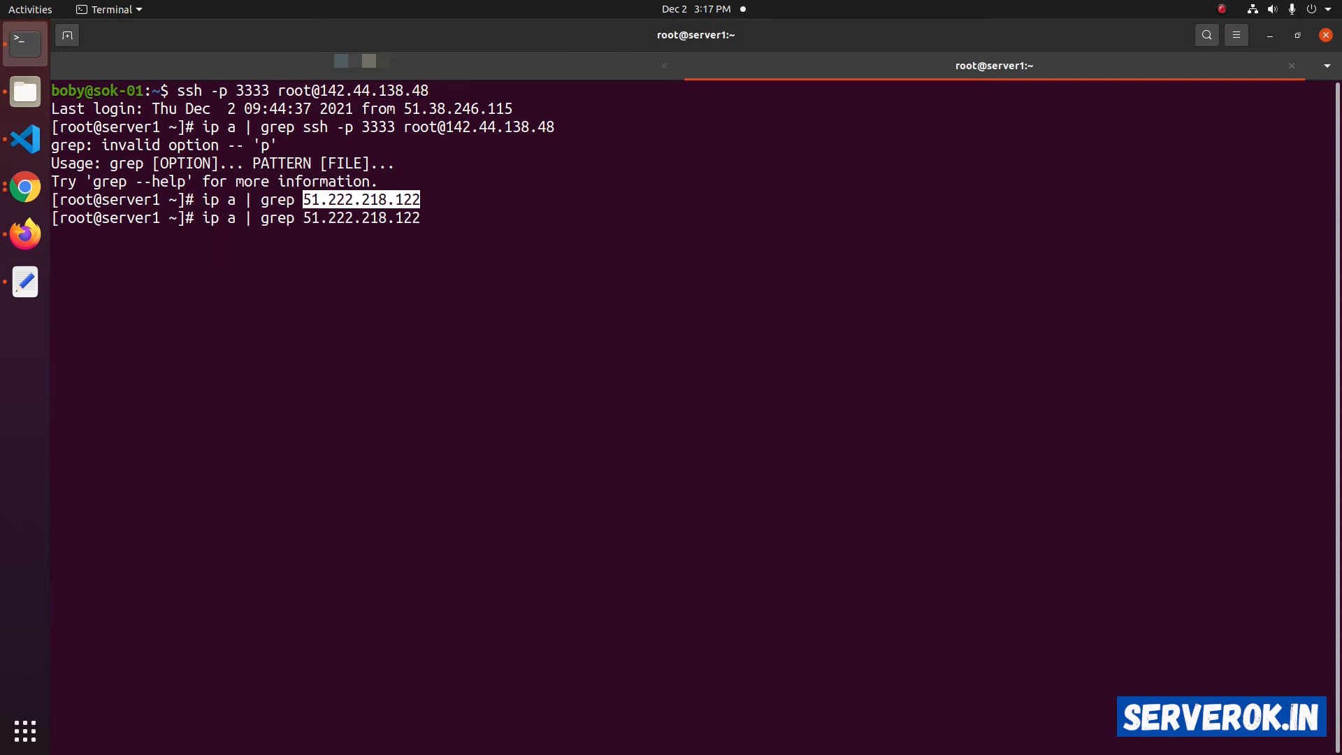
pyautogui.press('Return')
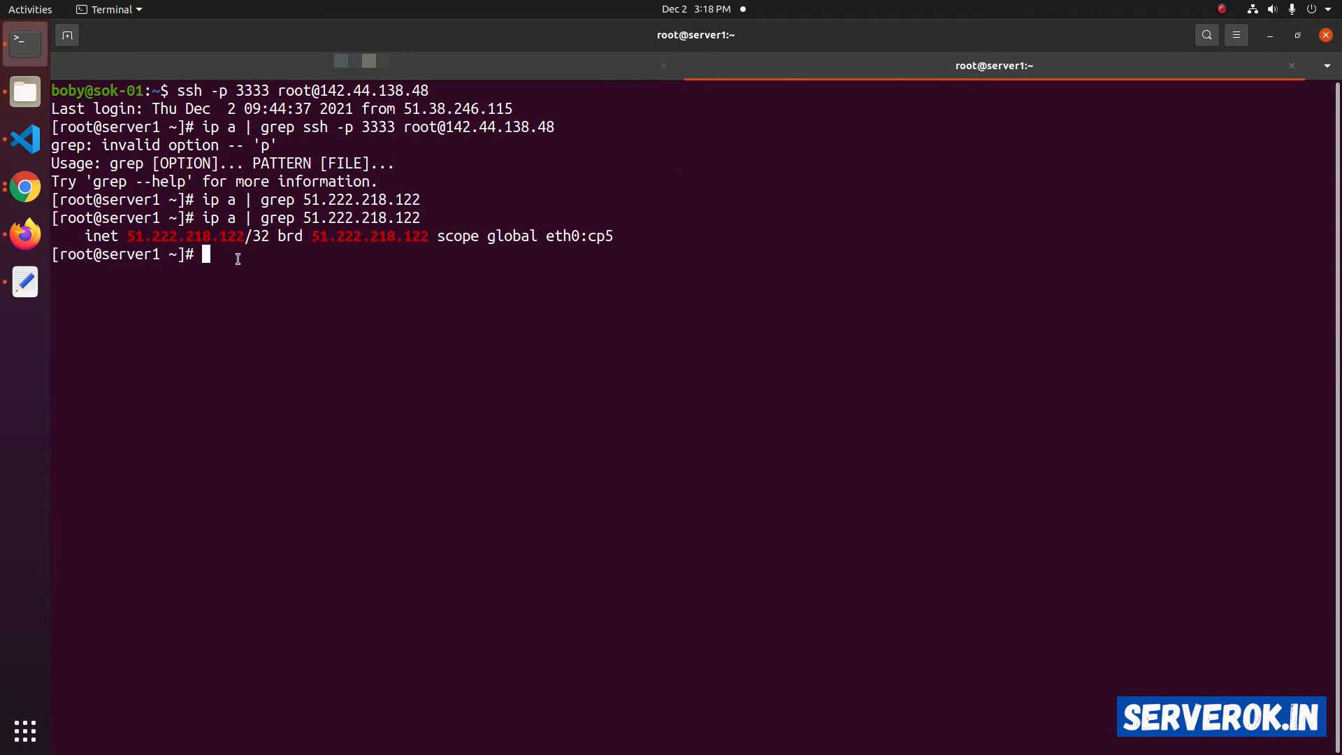
pyautogui.moveTo(237, 254); pyautogui.dragTo(54, 218)
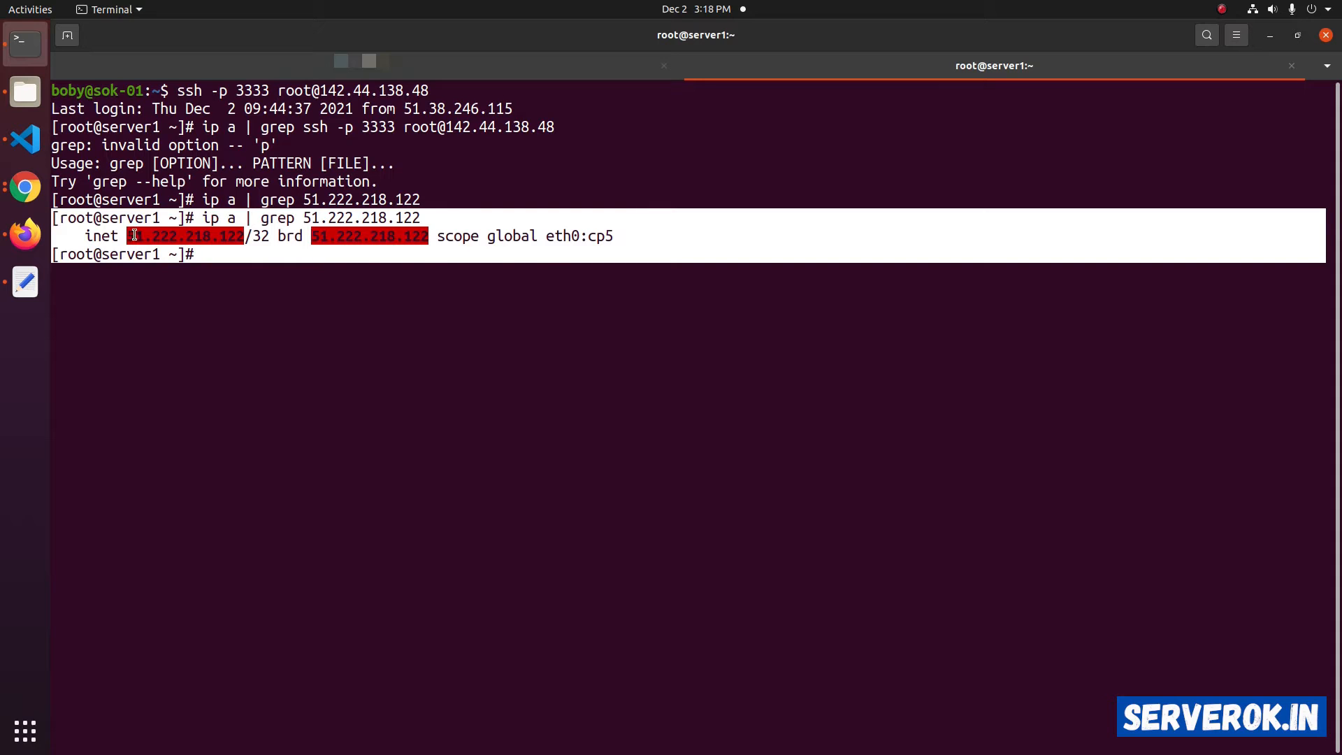
pyautogui.hotkey('ctrl', 'pageup')
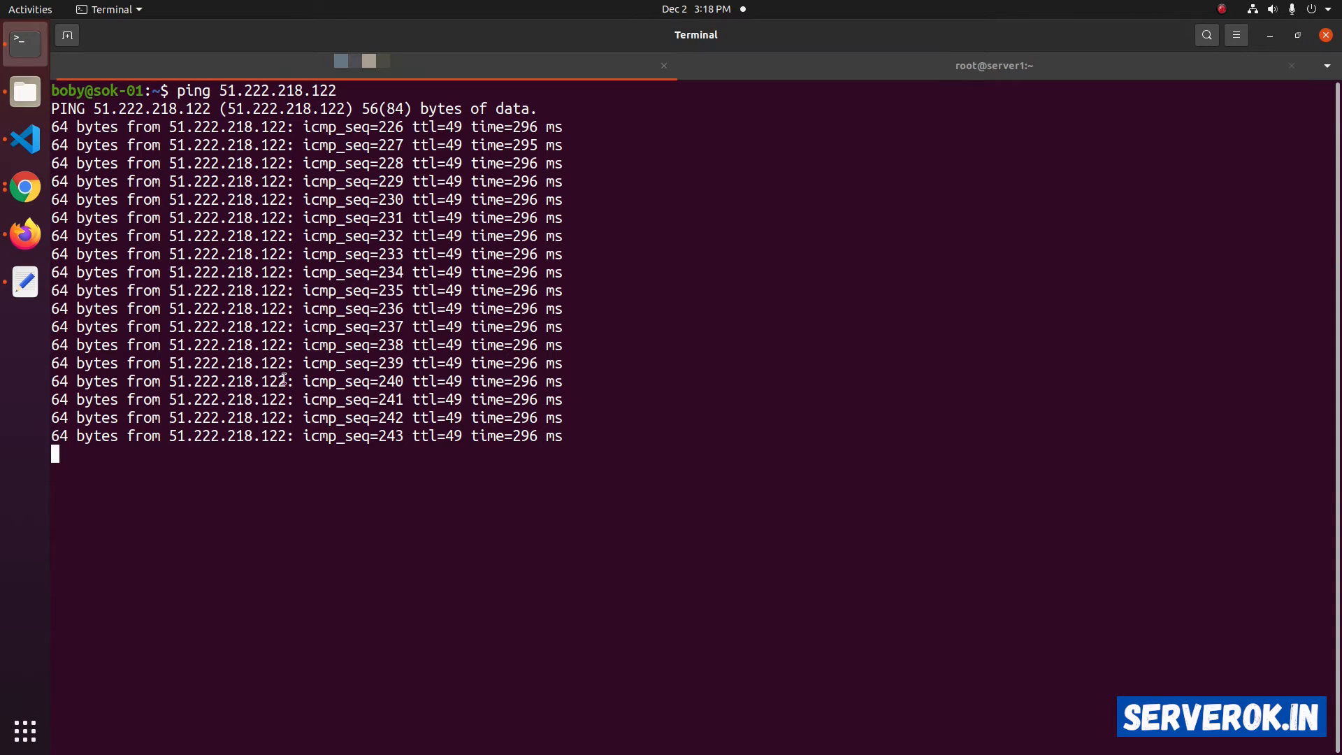
pyautogui.hotkey('ctrl', 'c')
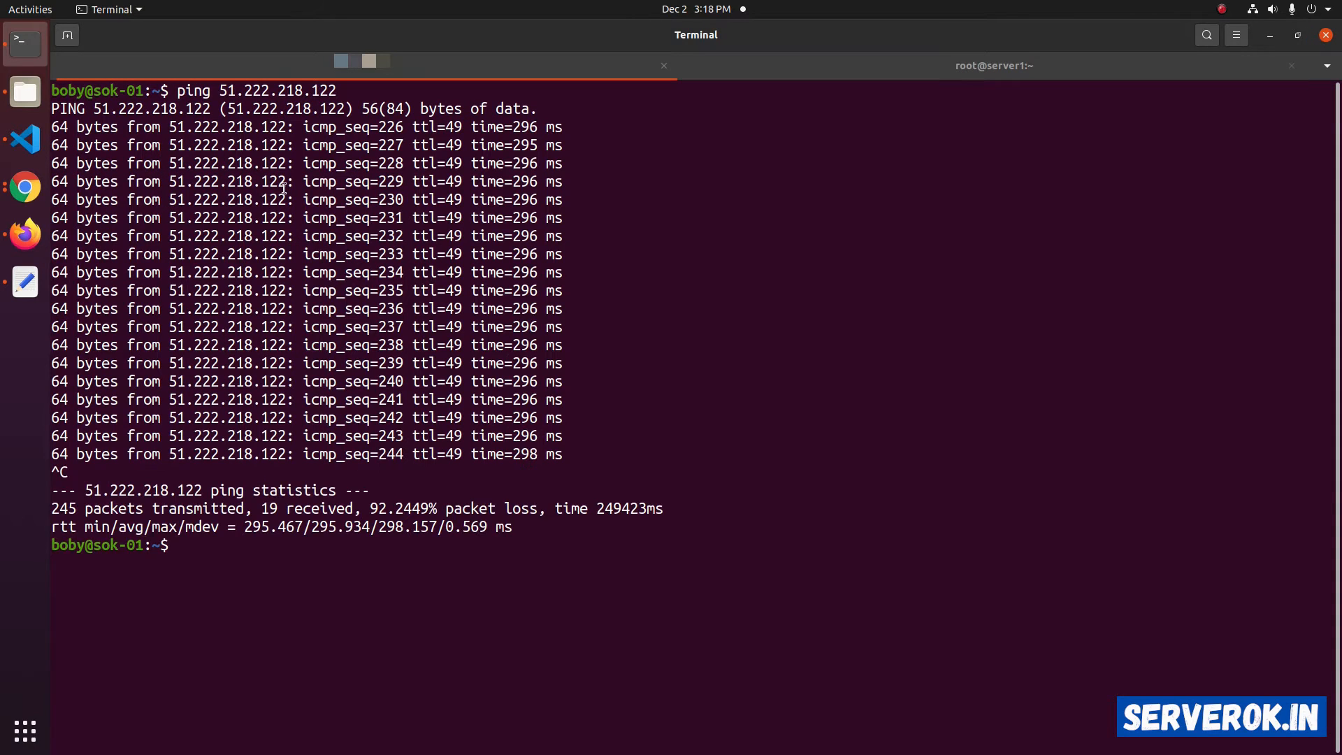
# - Copy the pinged IP address 51.222.218.122 and load it as a web page in a new Firefox tab
pyautogui.doubleClick(258, 107)
pyautogui.rightClick(257, 107)
pyautogui.click(279, 134)
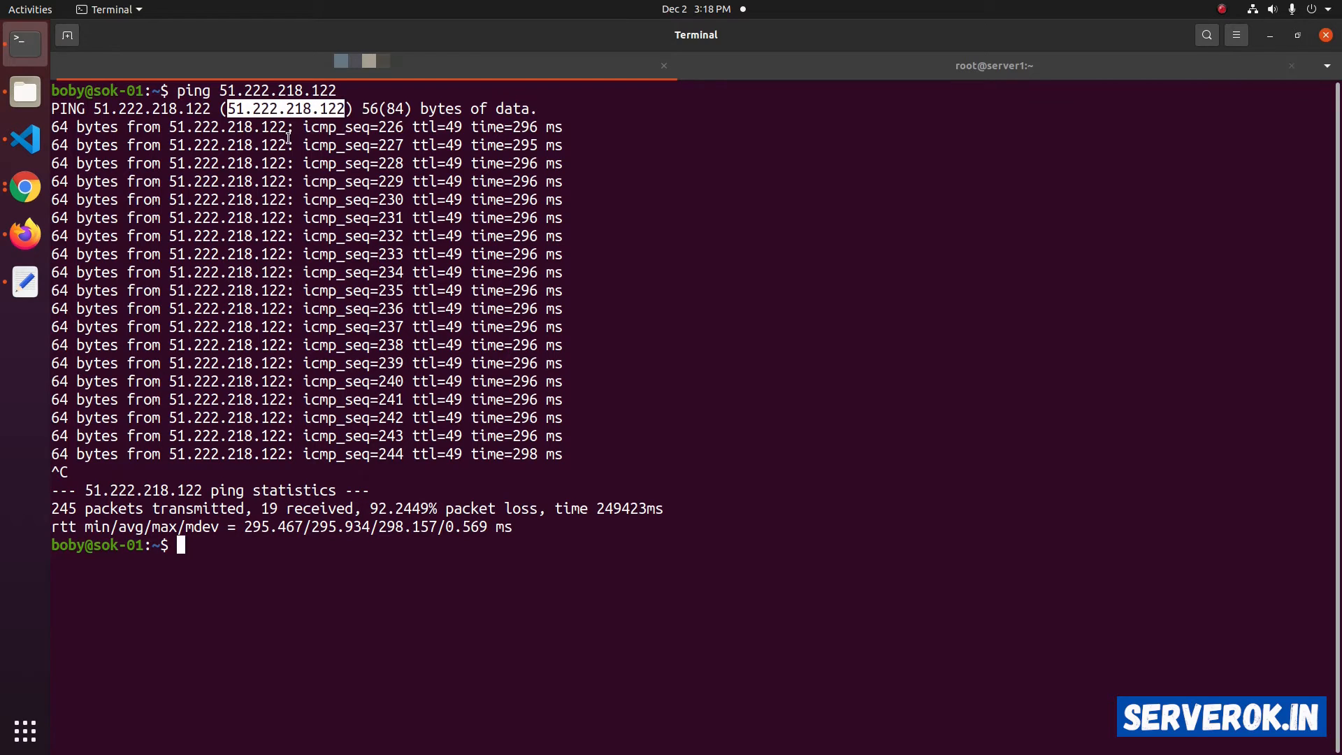
pyautogui.click(3, 236)
pyautogui.click(233, 30)
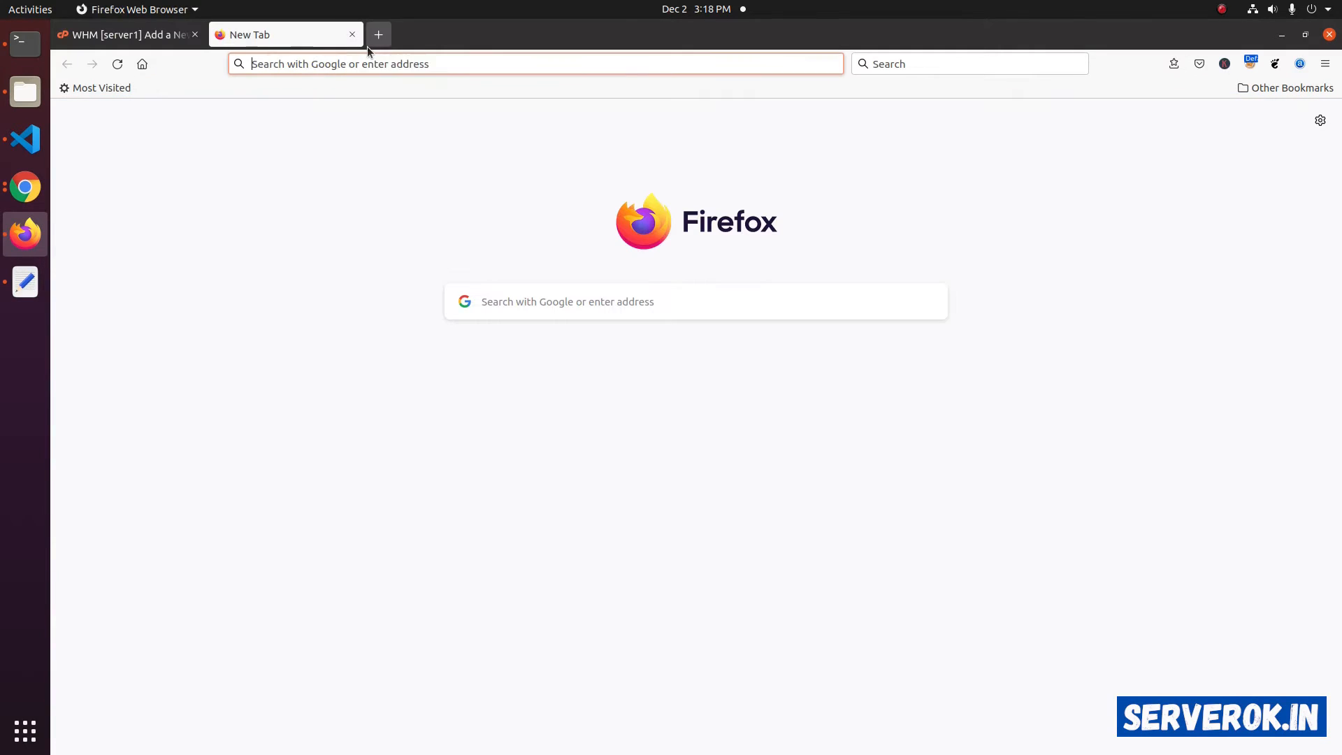
pyautogui.rightClick(366, 46)
pyautogui.click(350, 60)
pyautogui.rightClick(352, 61)
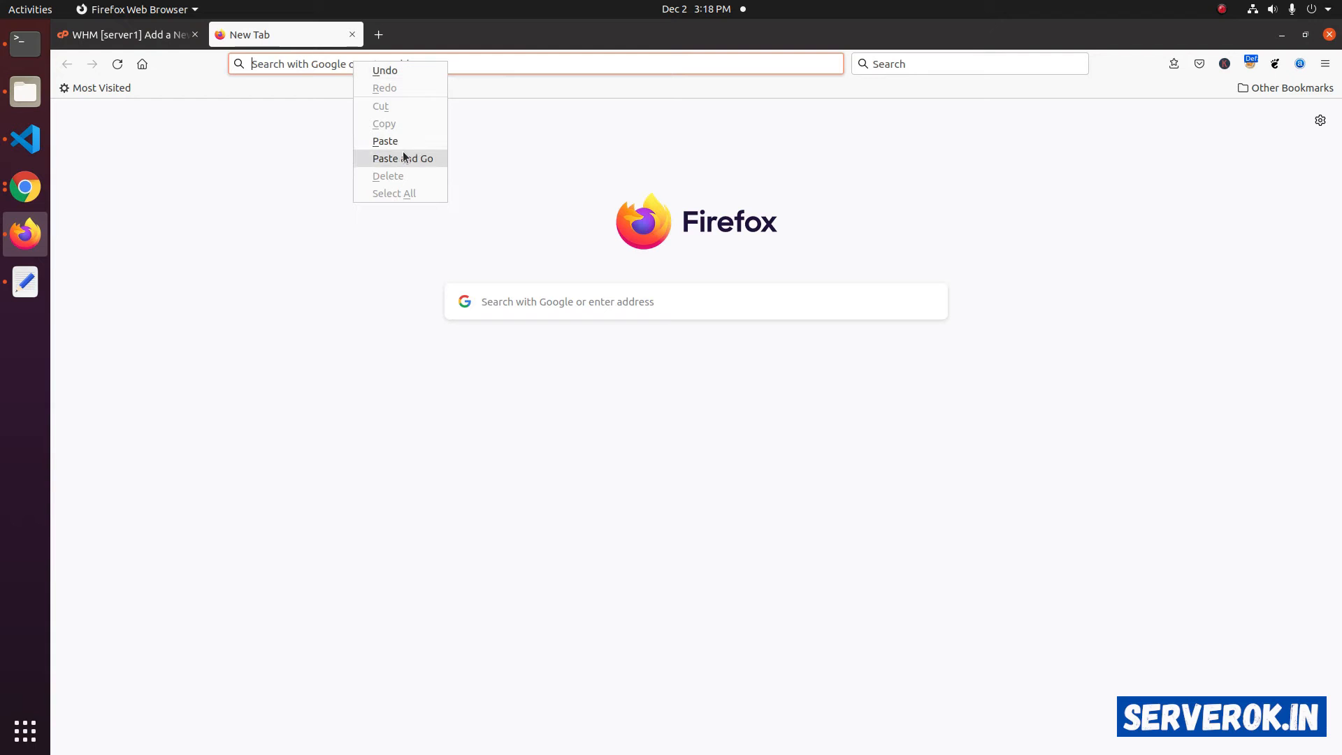
pyautogui.click(400, 158)
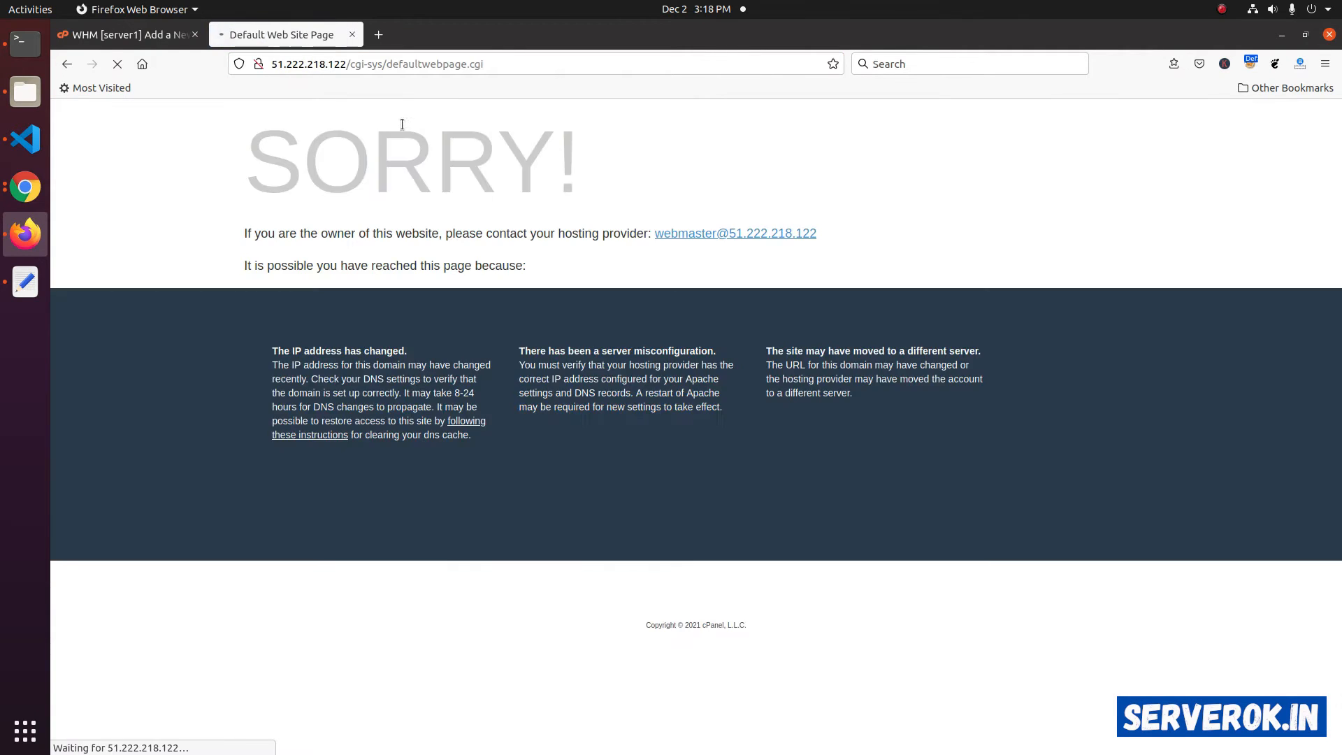
# - Return to WHM, search Change Site's IP Address for "follow", and open the follow.bio account's IP change form
pyautogui.hotkey('ctrl', 'pageup')
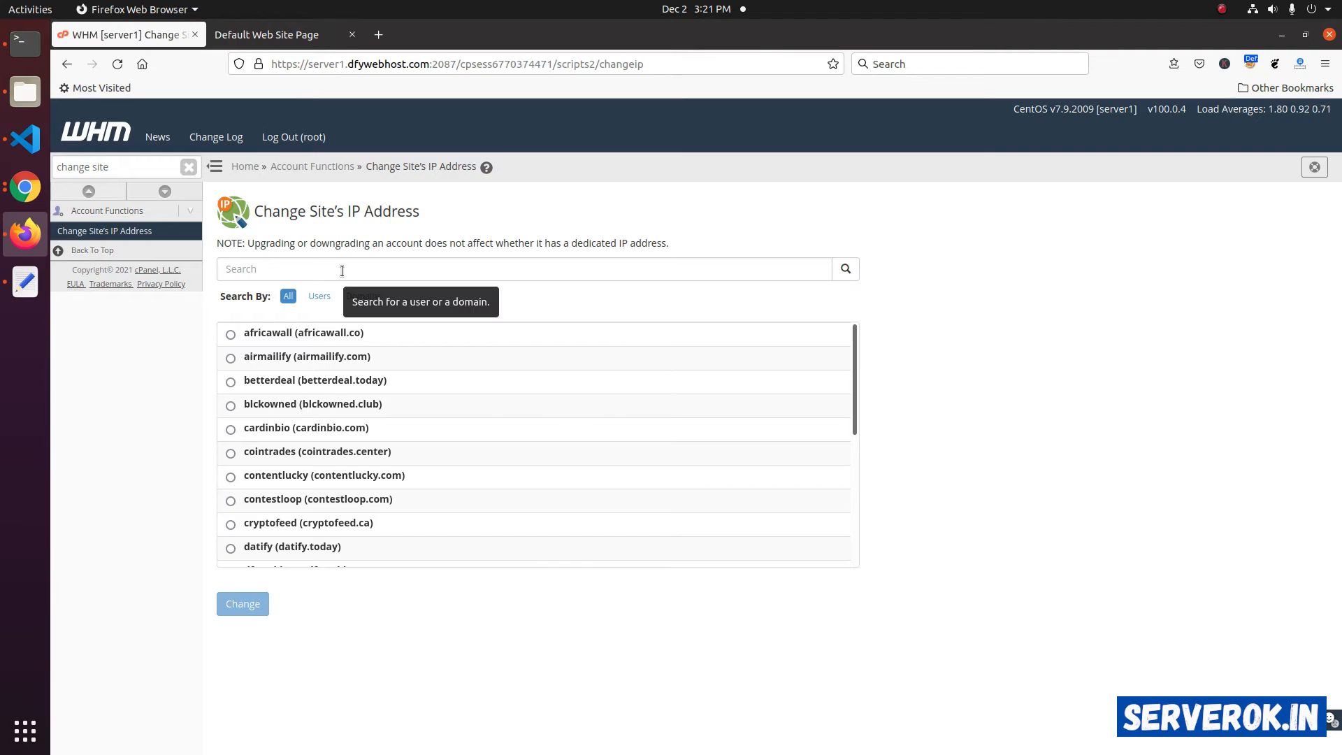
pyautogui.click(344, 273)
pyautogui.write('follow')
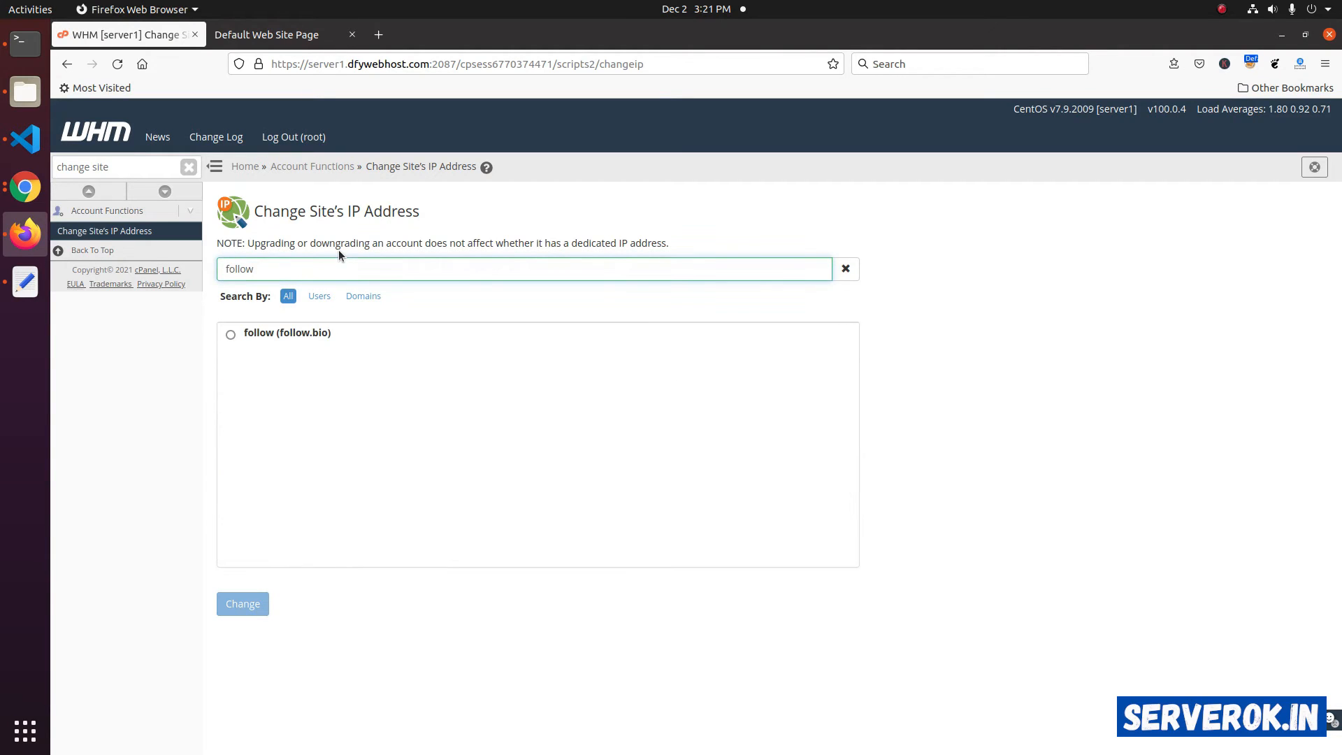
pyautogui.click(271, 334)
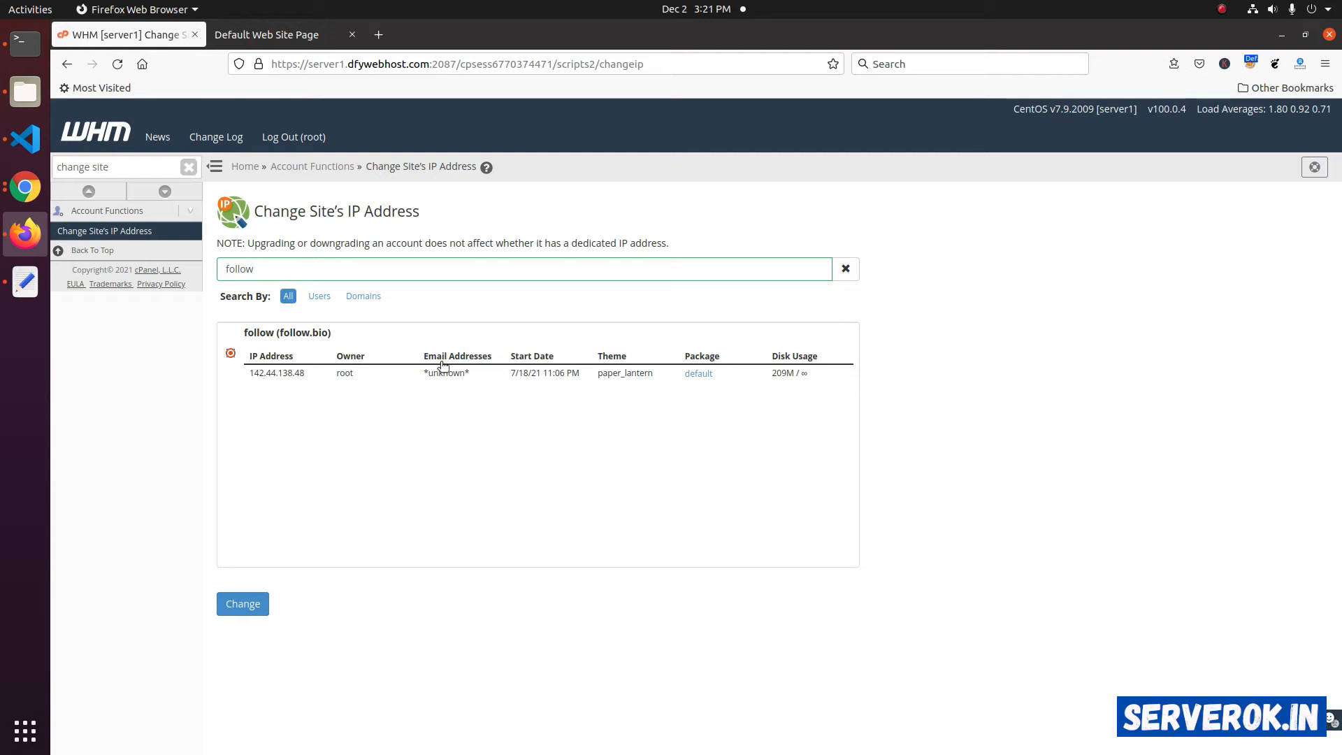
pyautogui.click(237, 619)
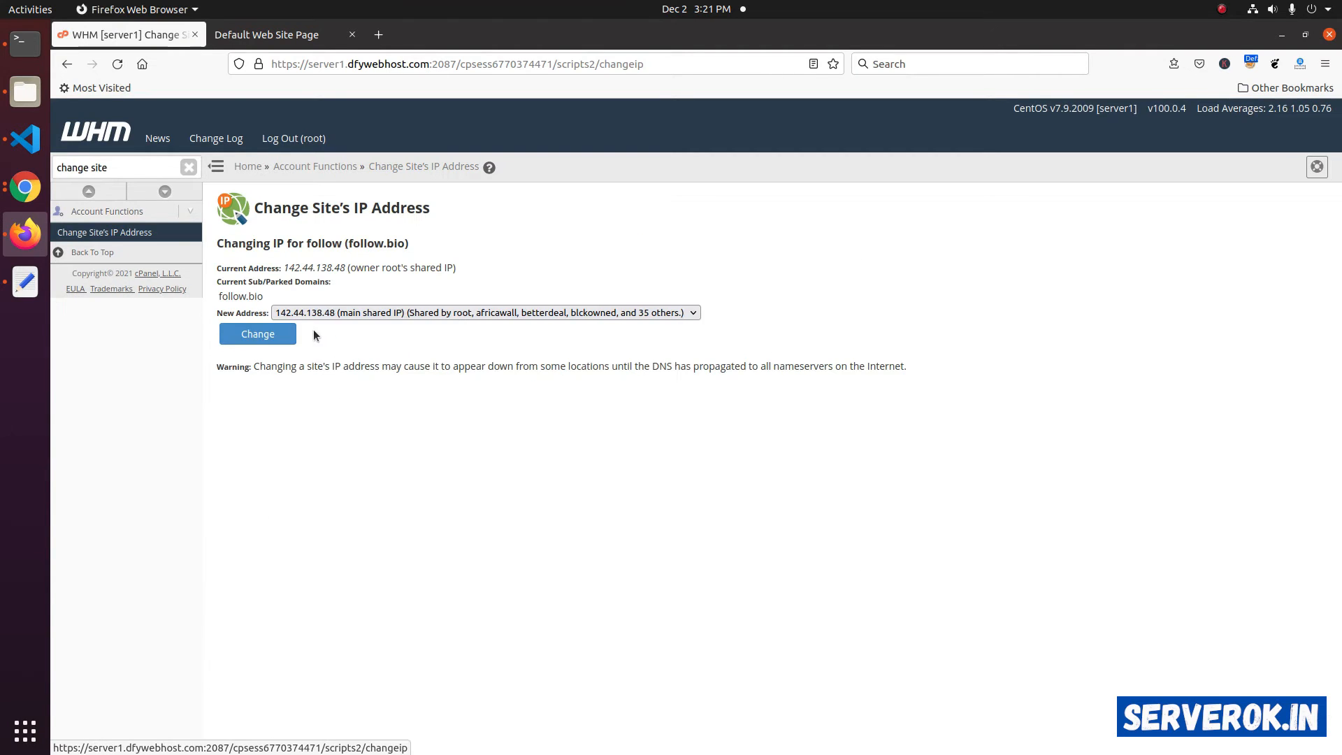
# - Change the follow.bio account's IP address to 51.222.218.122 and highlight the new address in the result log
pyautogui.click(398, 316)
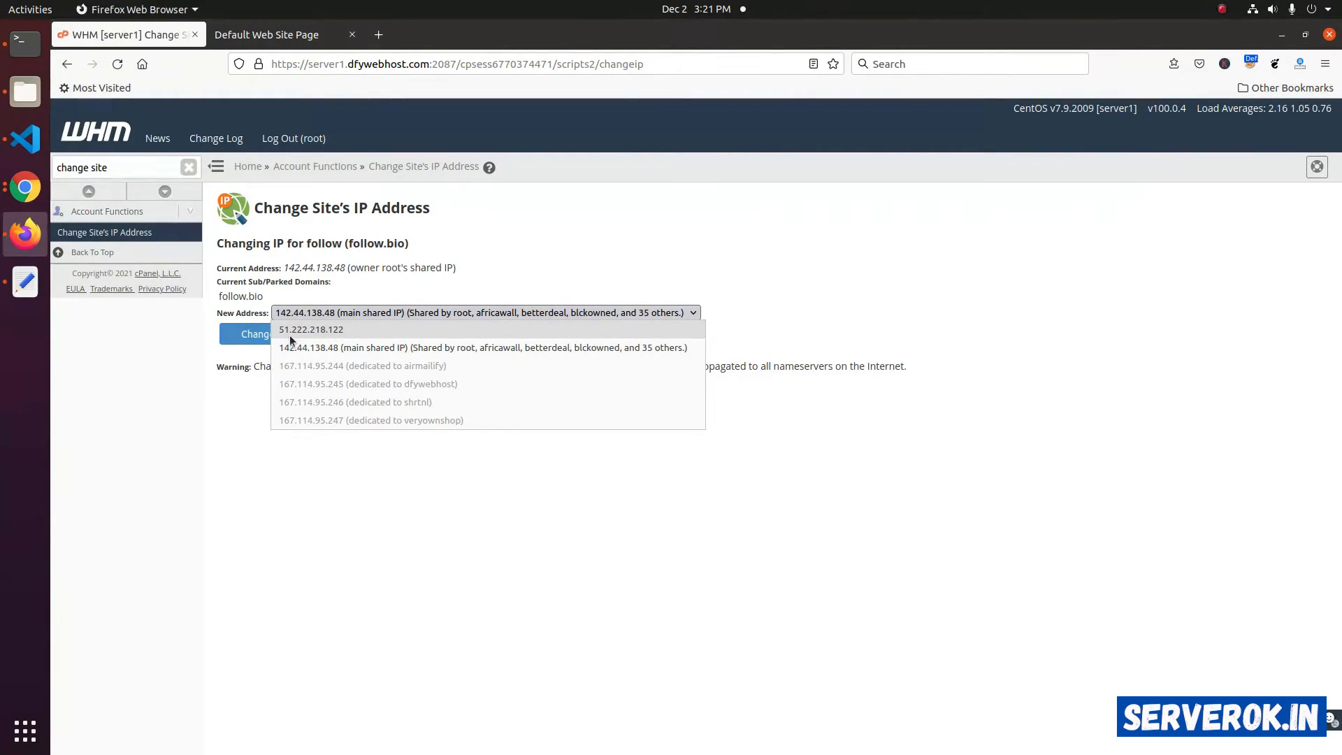
pyautogui.click(307, 331)
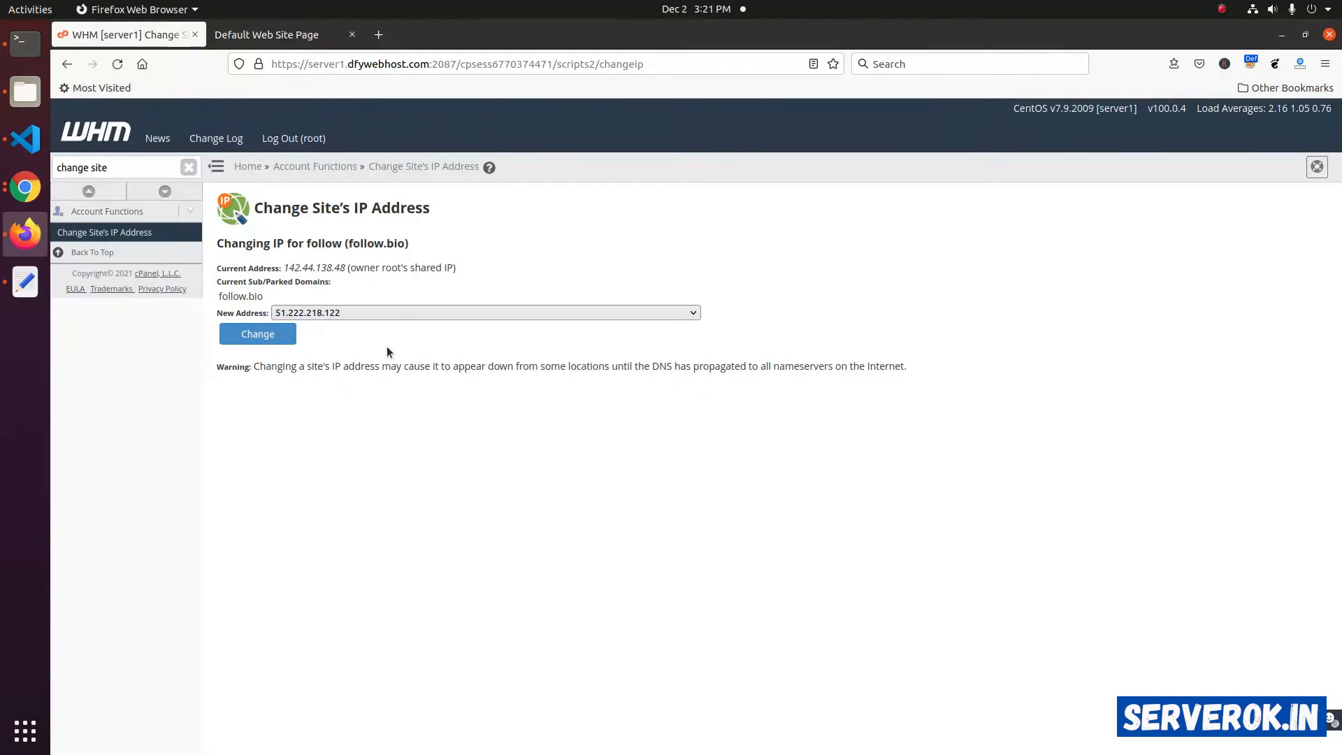
pyautogui.click(262, 336)
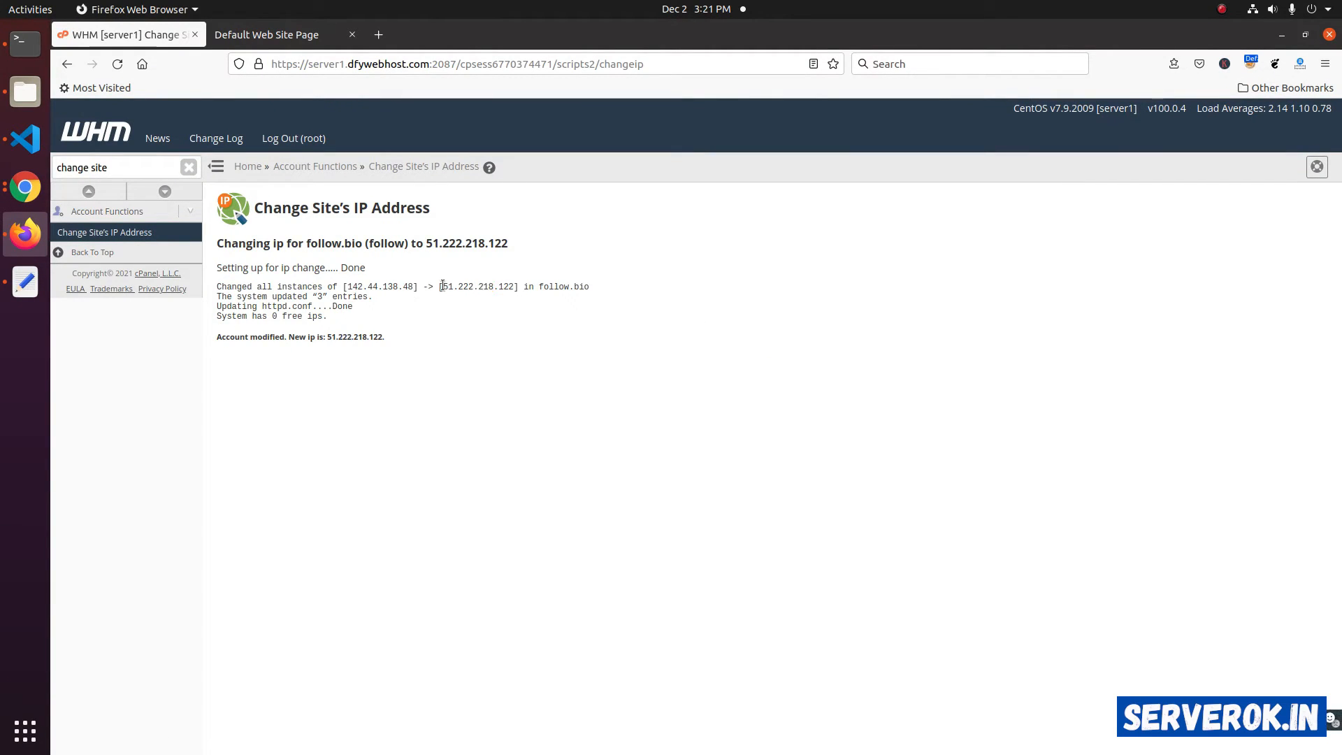
pyautogui.moveTo(442, 286); pyautogui.dragTo(512, 289)
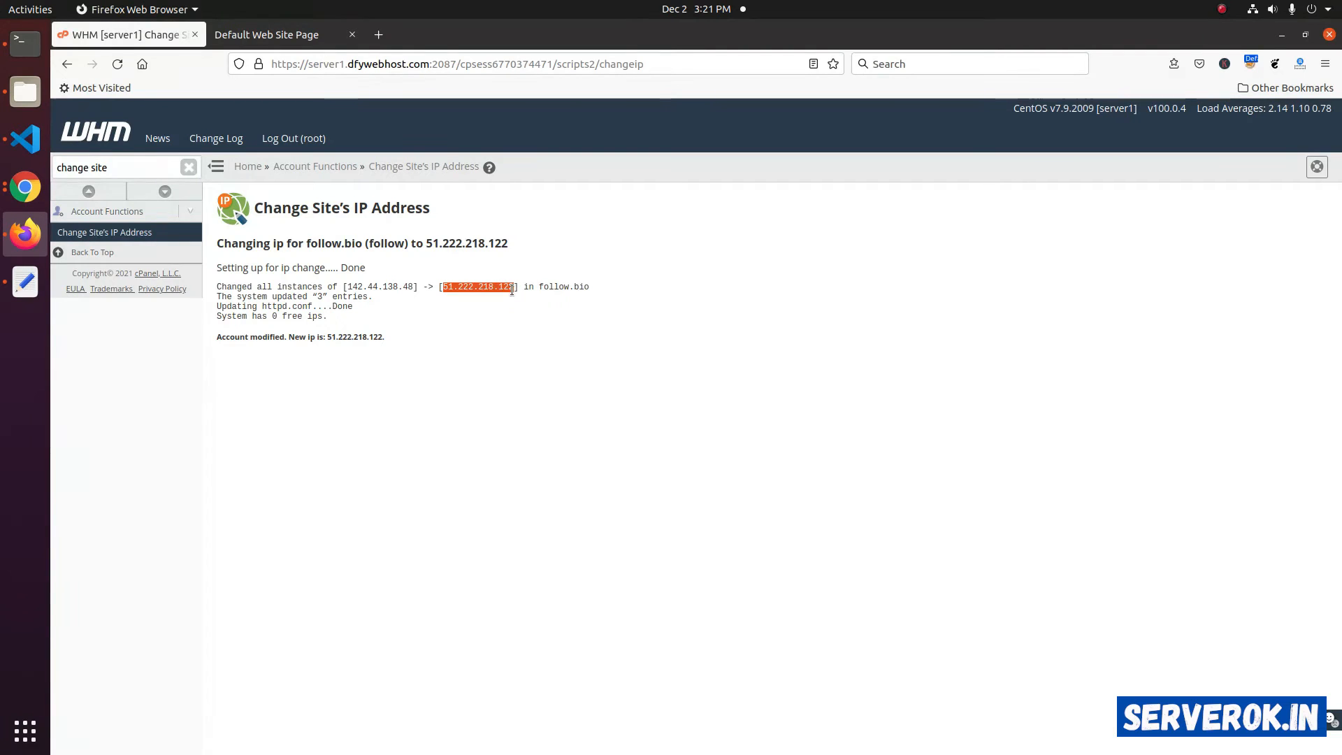
# - Copy the new IP address 51.222.218.122 from the result log and load it in a new Firefox tab
pyautogui.rightClick(478, 288)
pyautogui.click(499, 298)
pyautogui.click(377, 35)
pyautogui.rightClick(366, 63)
pyautogui.click(409, 161)
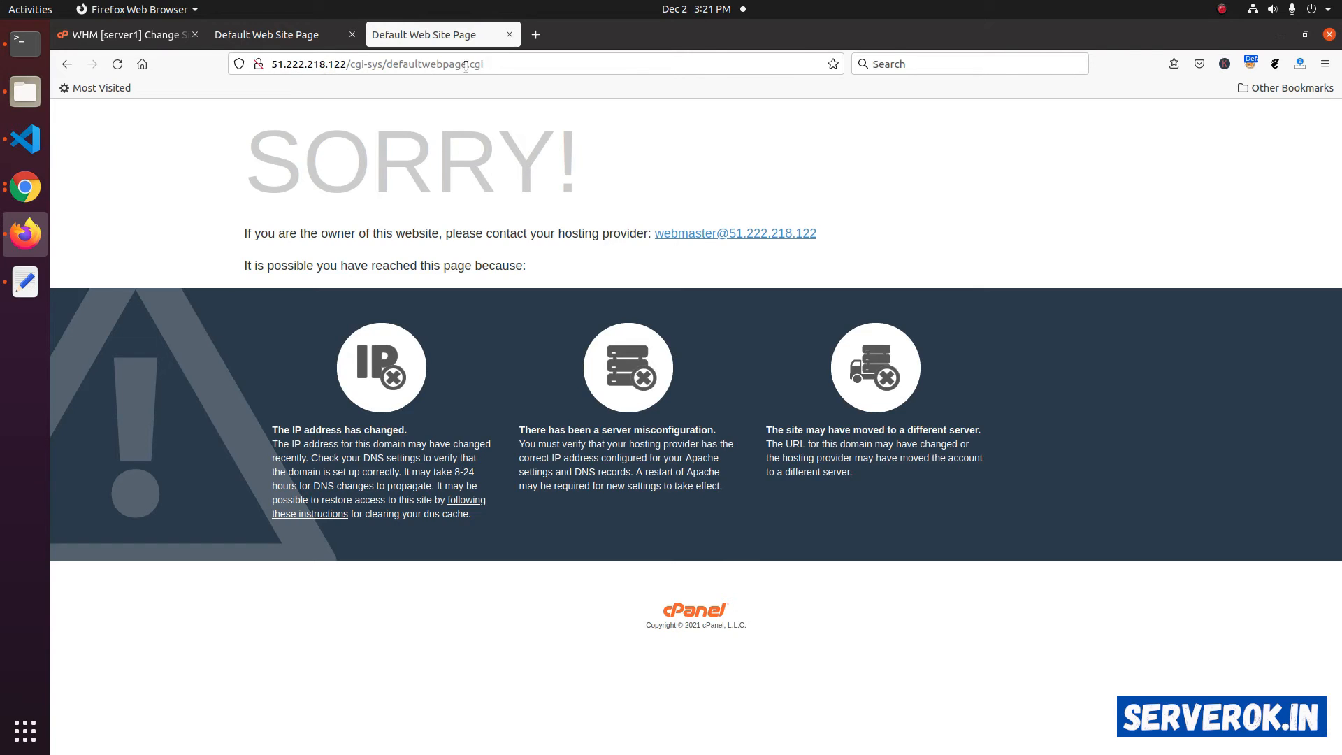
# - Close the IP address page, open follow.bio in a new Firefox tab, and inspect its login page address
pyautogui.click(509, 34)
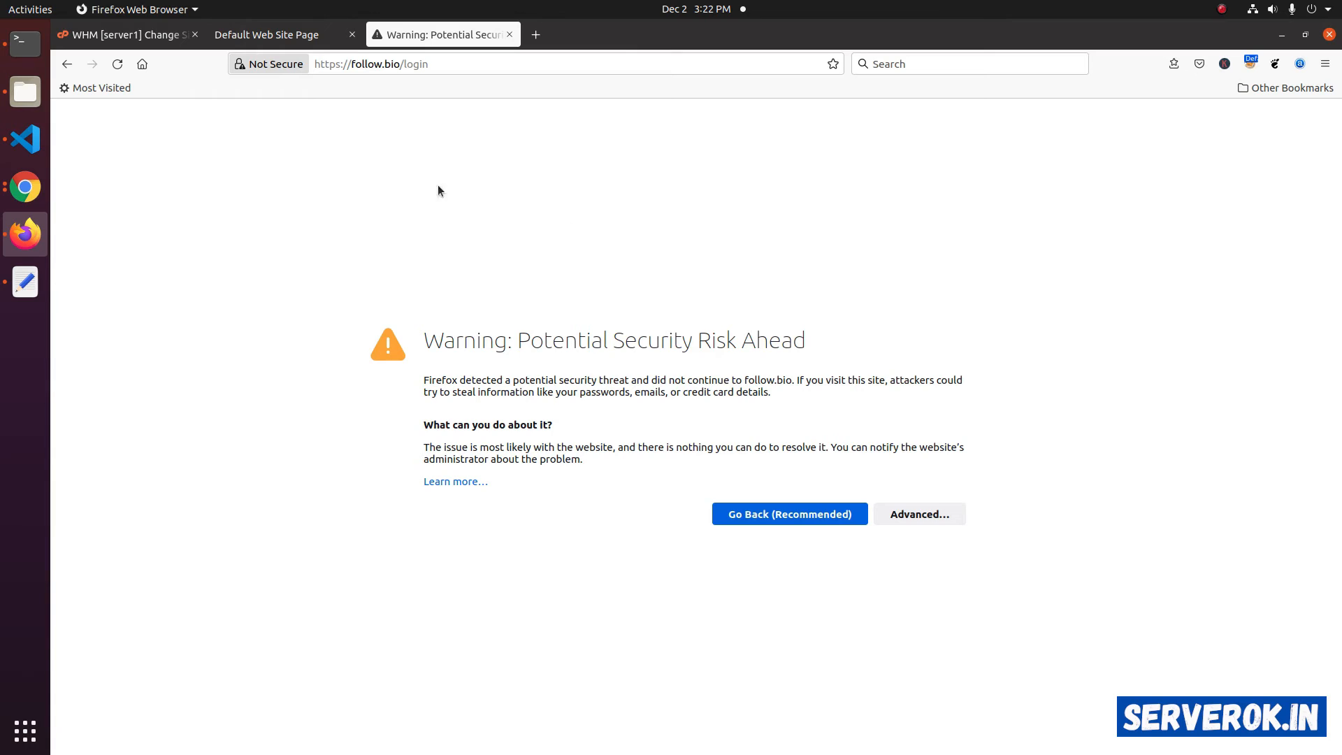
pyautogui.click(462, 67)
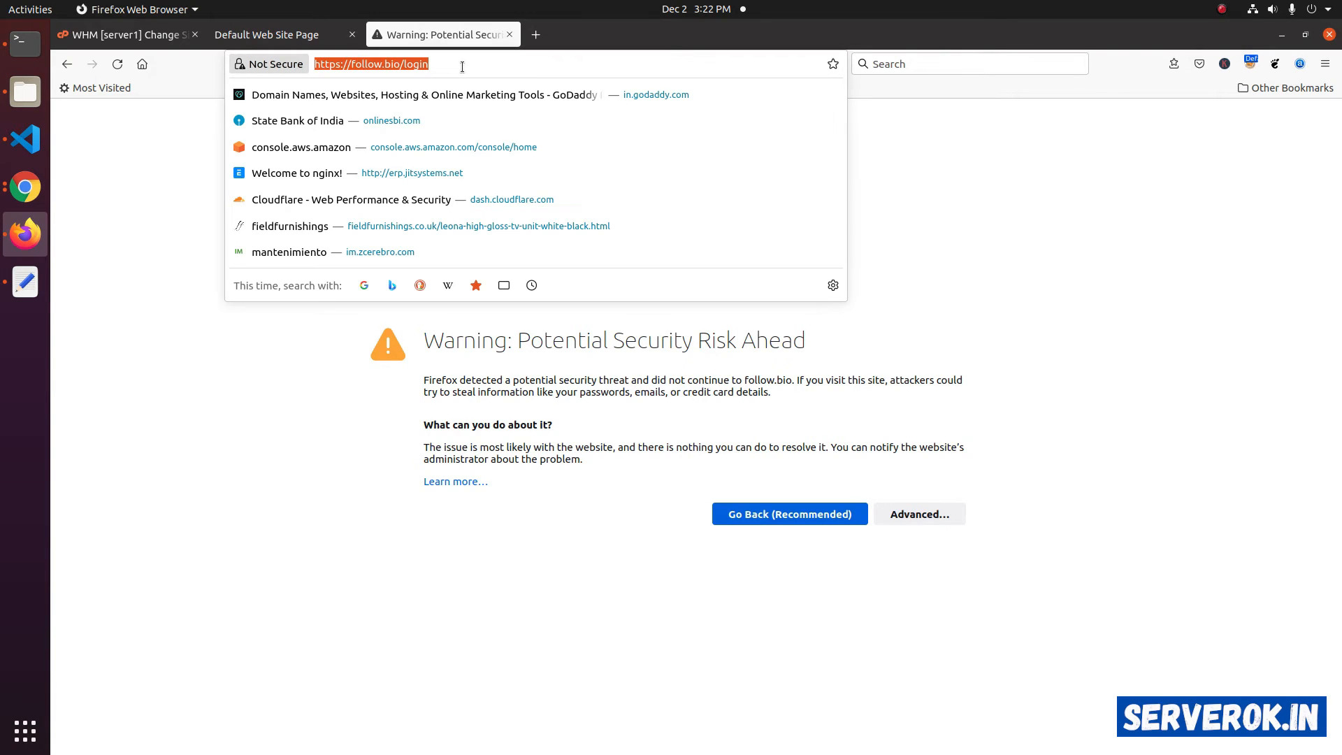
pyautogui.click(455, 159)
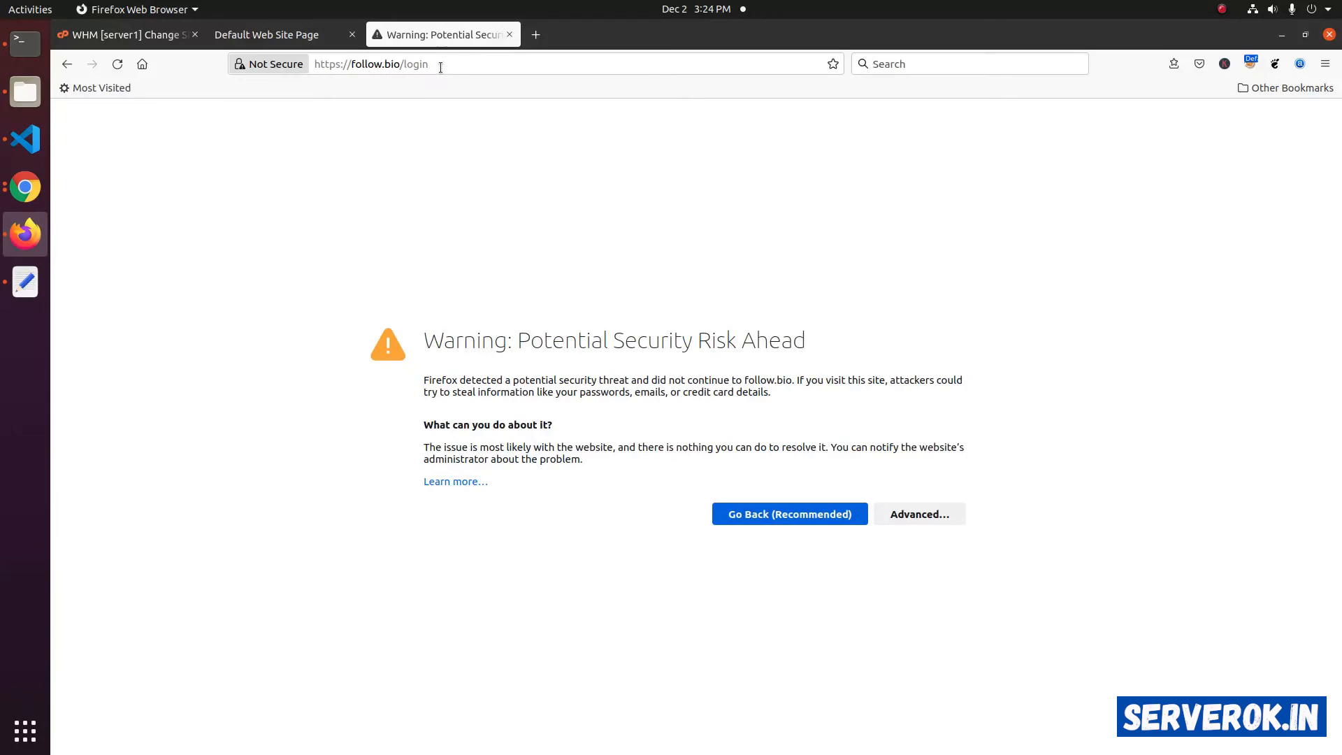
# - Switch to the follow.bio DNS page of Cloudflare in Chrome and copy 51.222.218.122 from the untitled Text Editor document
pyautogui.hotkey('alt', 'Tab')
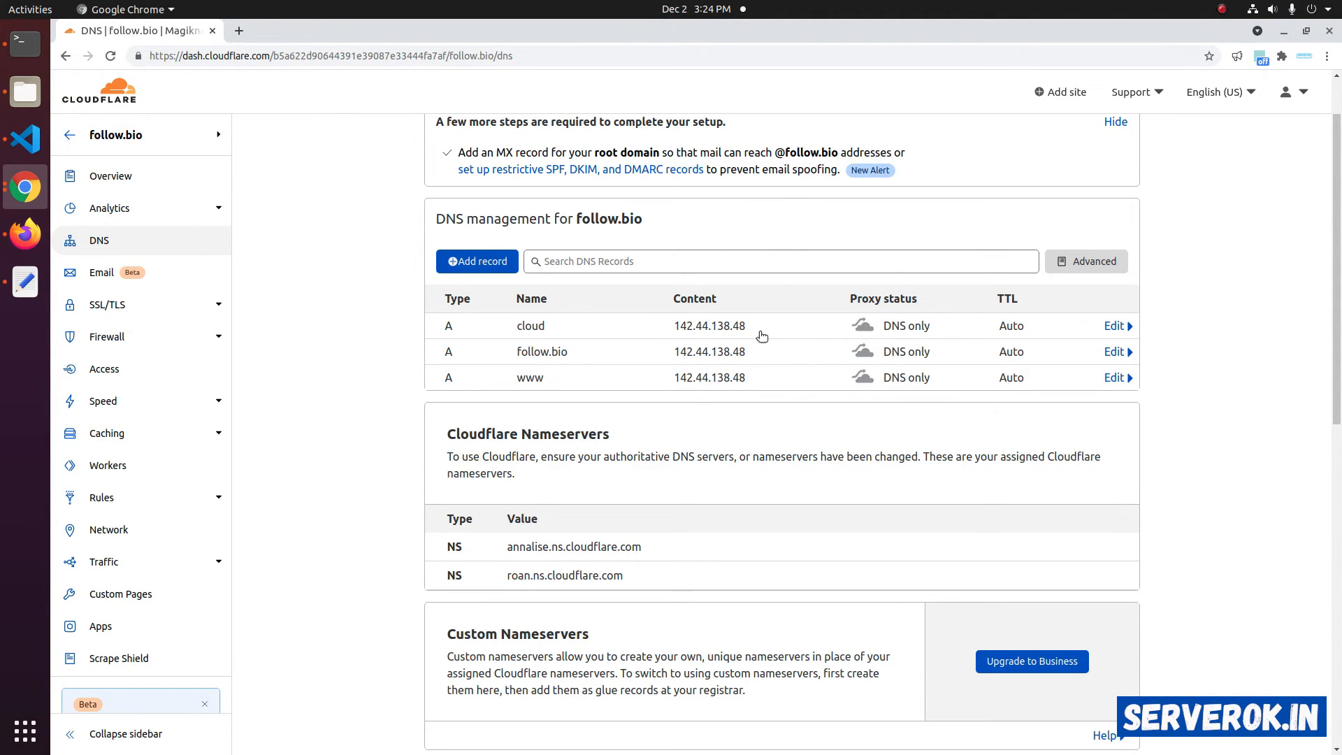
pyautogui.click(25, 281)
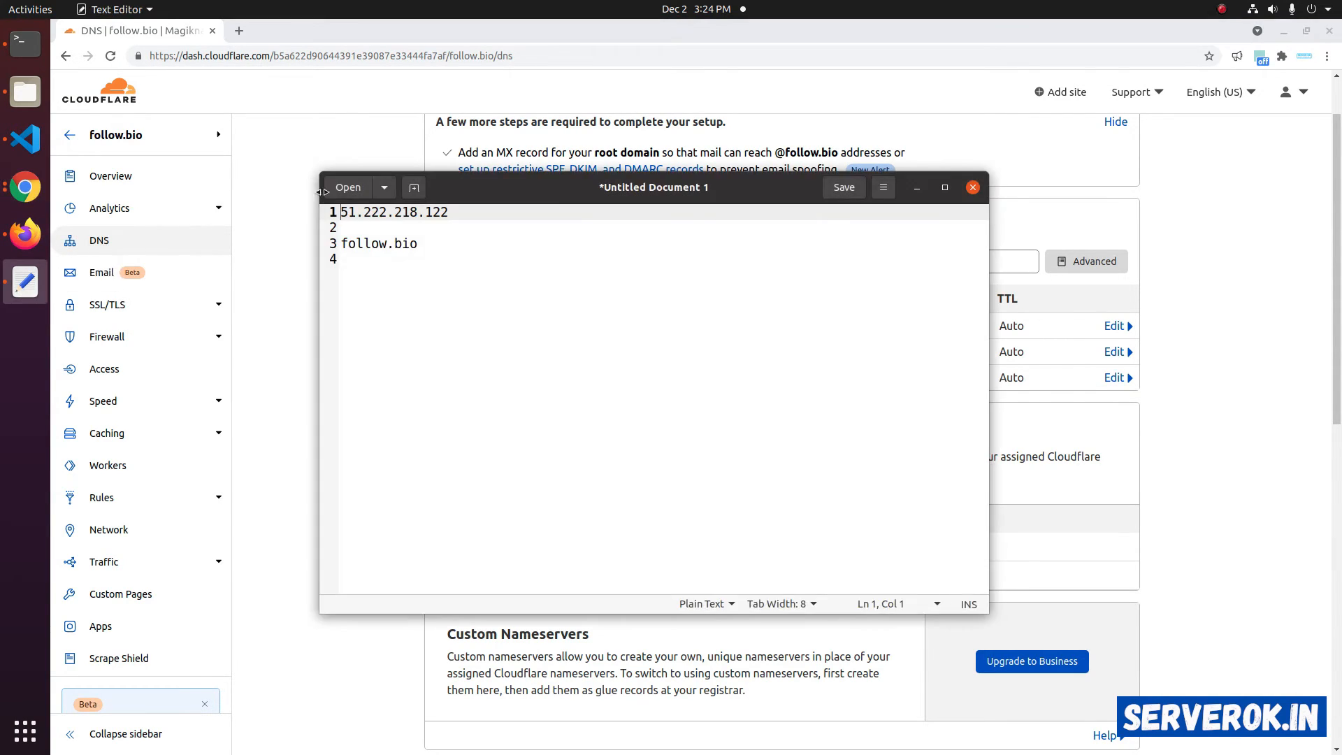
pyautogui.tripleClick(353, 213)
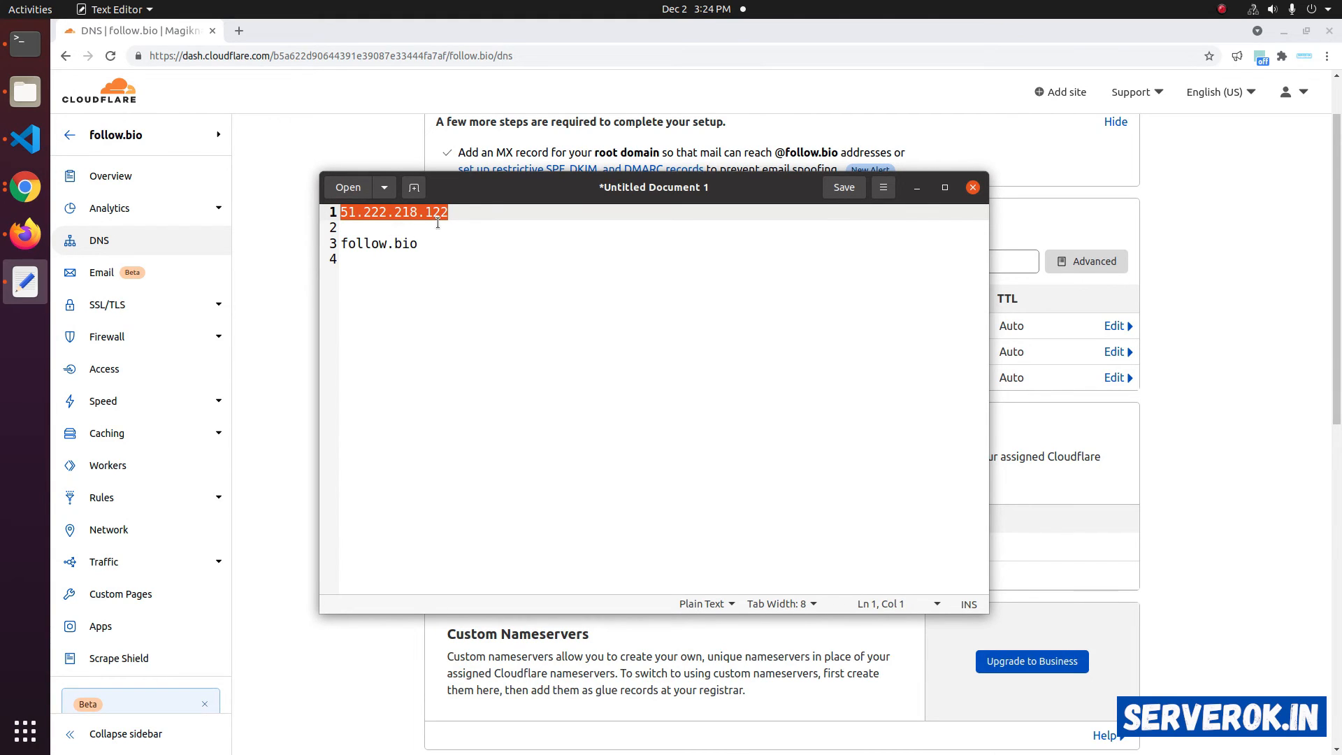
pyautogui.hotkey('alt', 'Tab')
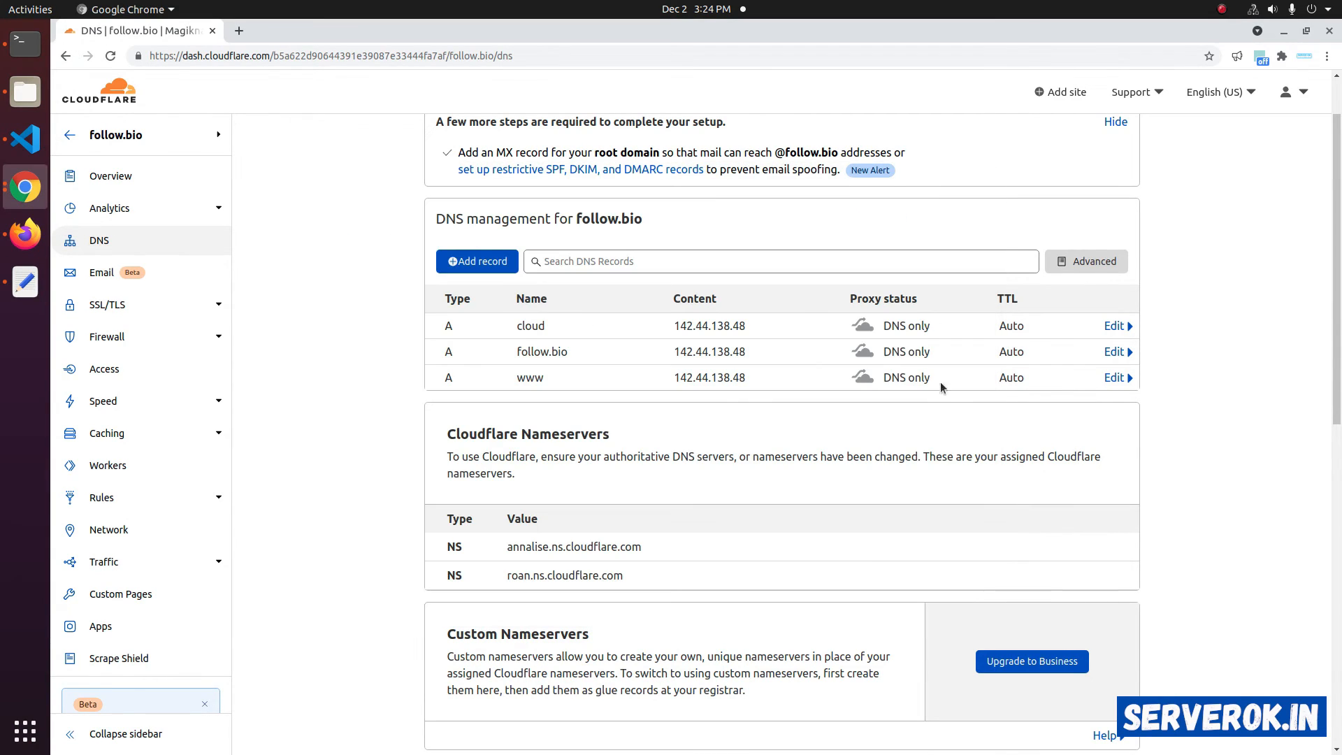
# - Set the IPv4 address of the cloud A record to 51.222.218.122 and save the record
pyautogui.click(1114, 325)
pyautogui.moveTo(780, 377); pyautogui.dragTo(380, 374)
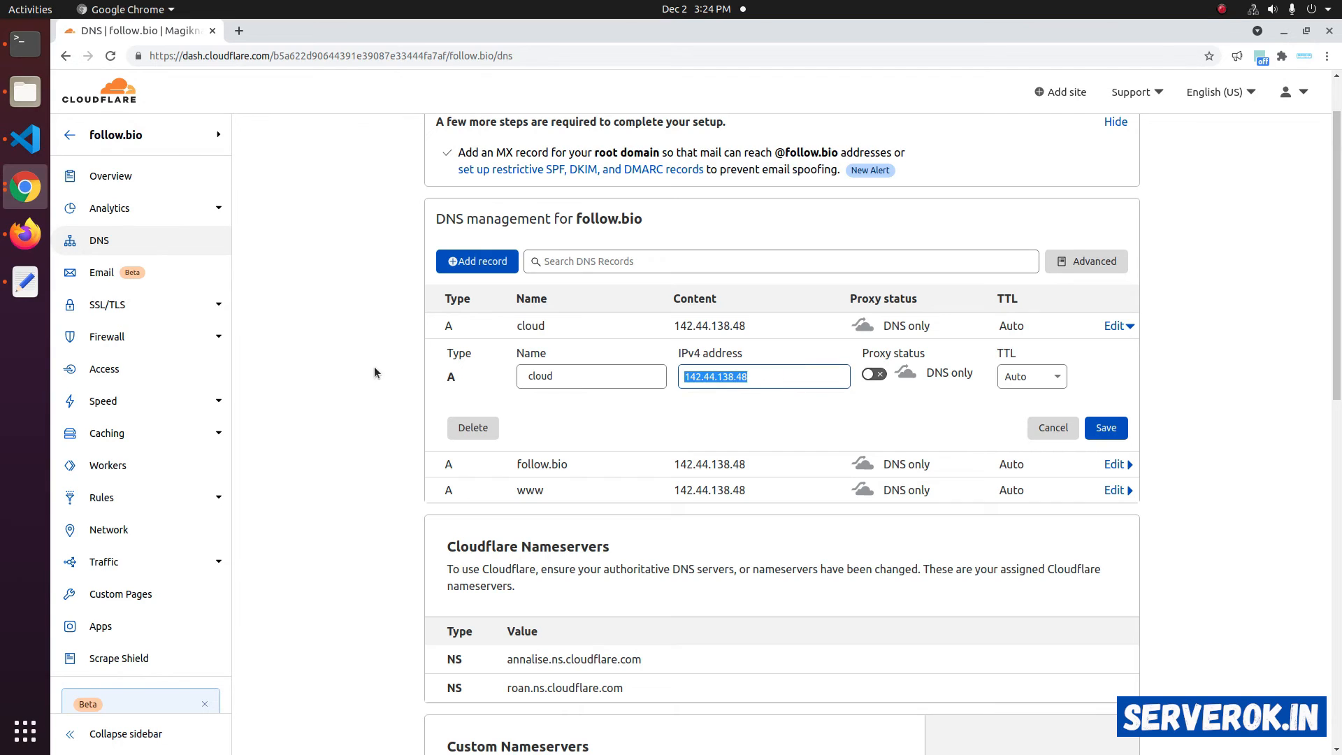
pyautogui.hotkey('ctrl', 'v')
pyautogui.click(1105, 428)
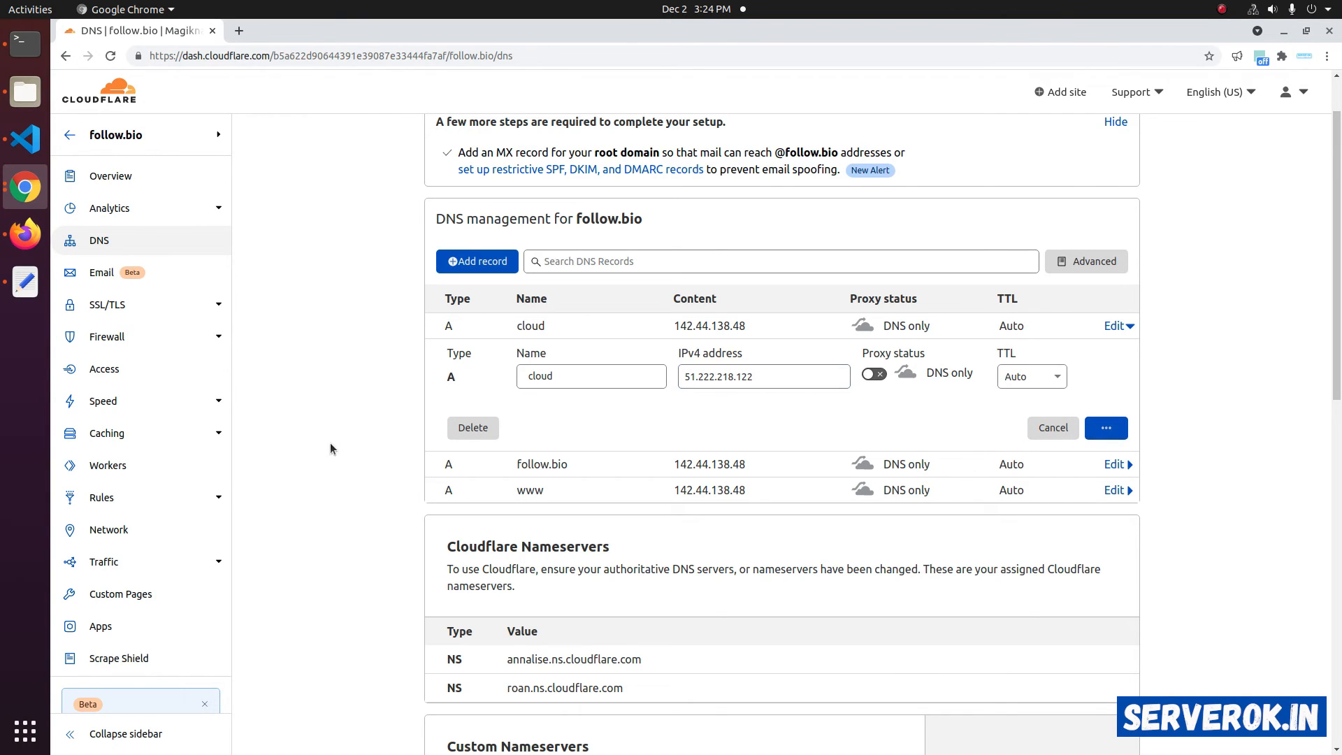
# - Change the follow.bio root A record's IPv4 address to 51.222.218.122 and save it
pyautogui.click(1113, 352)
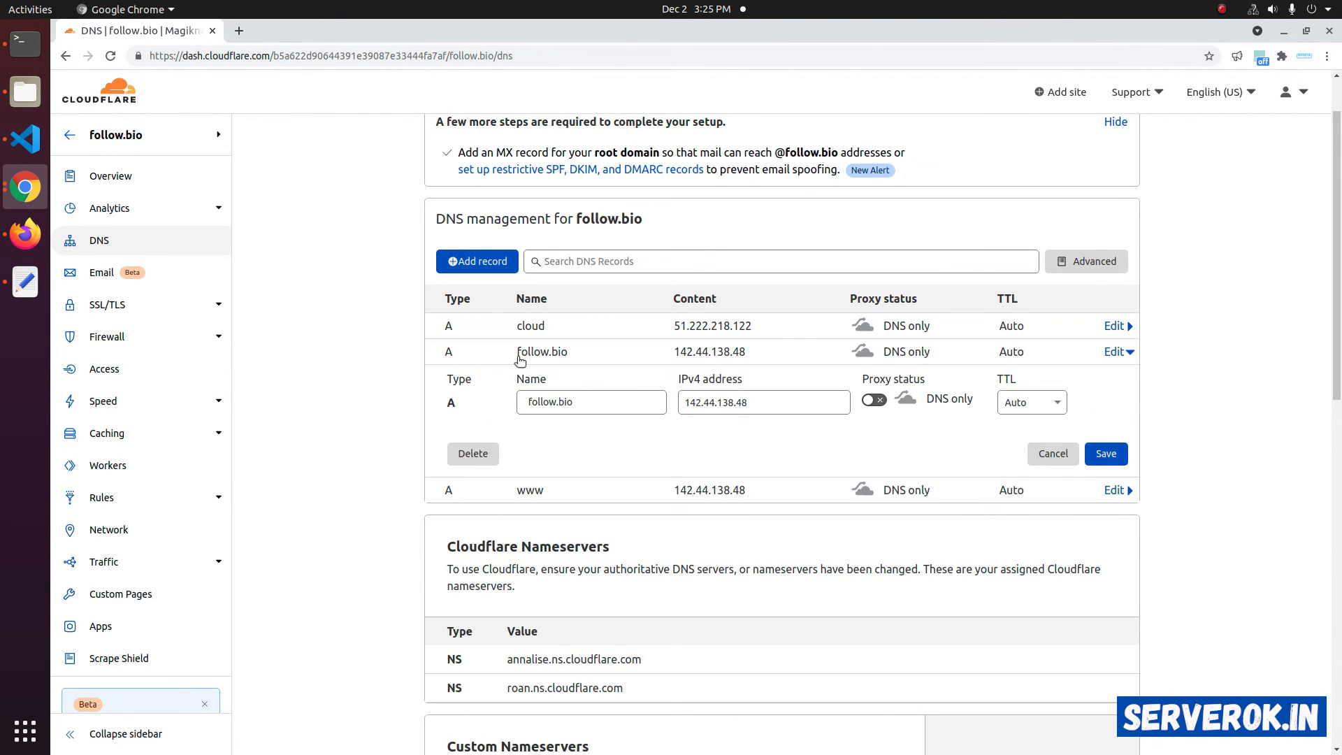
pyautogui.moveTo(756, 412); pyautogui.dragTo(252, 391)
pyautogui.hotkey('ctrl', 'v')
pyautogui.click(1106, 453)
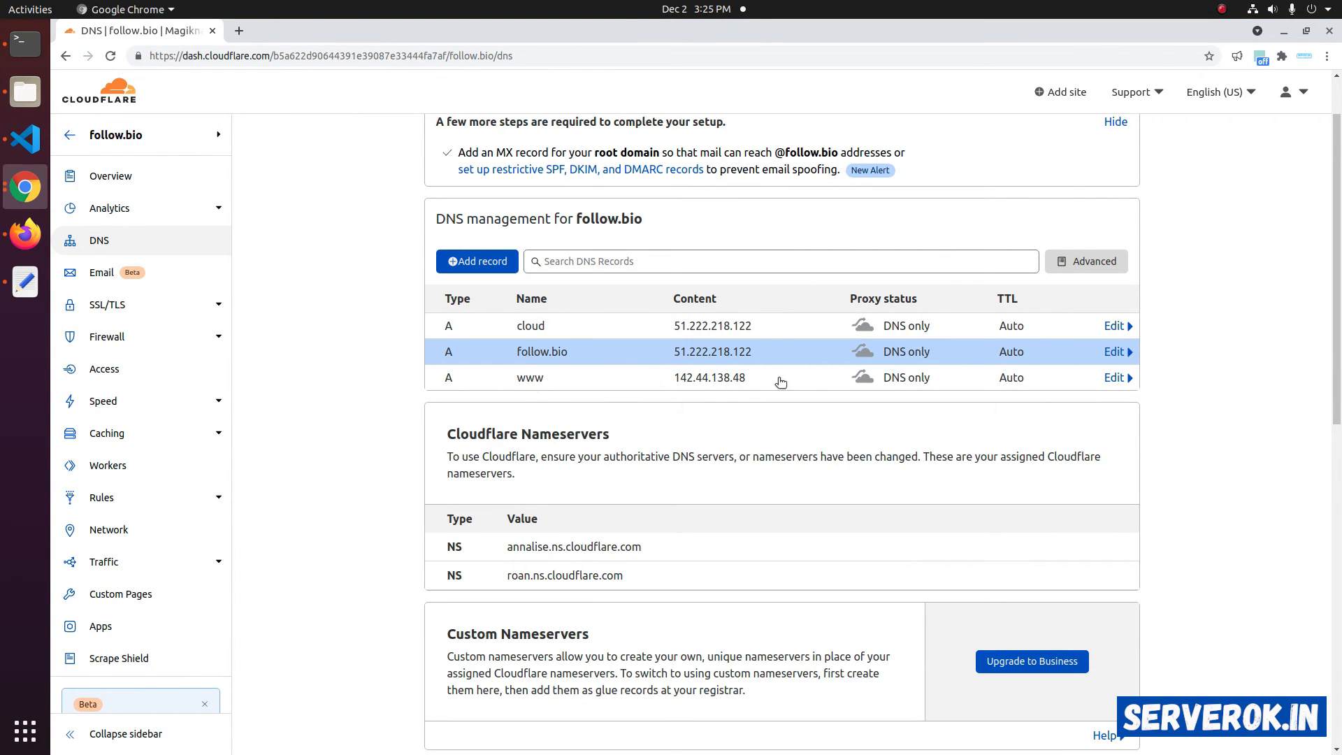
# - Update the www A record's IPv4 address to 51.222.218.122 and save the change
pyautogui.click(1109, 379)
pyautogui.moveTo(748, 427); pyautogui.dragTo(681, 428)
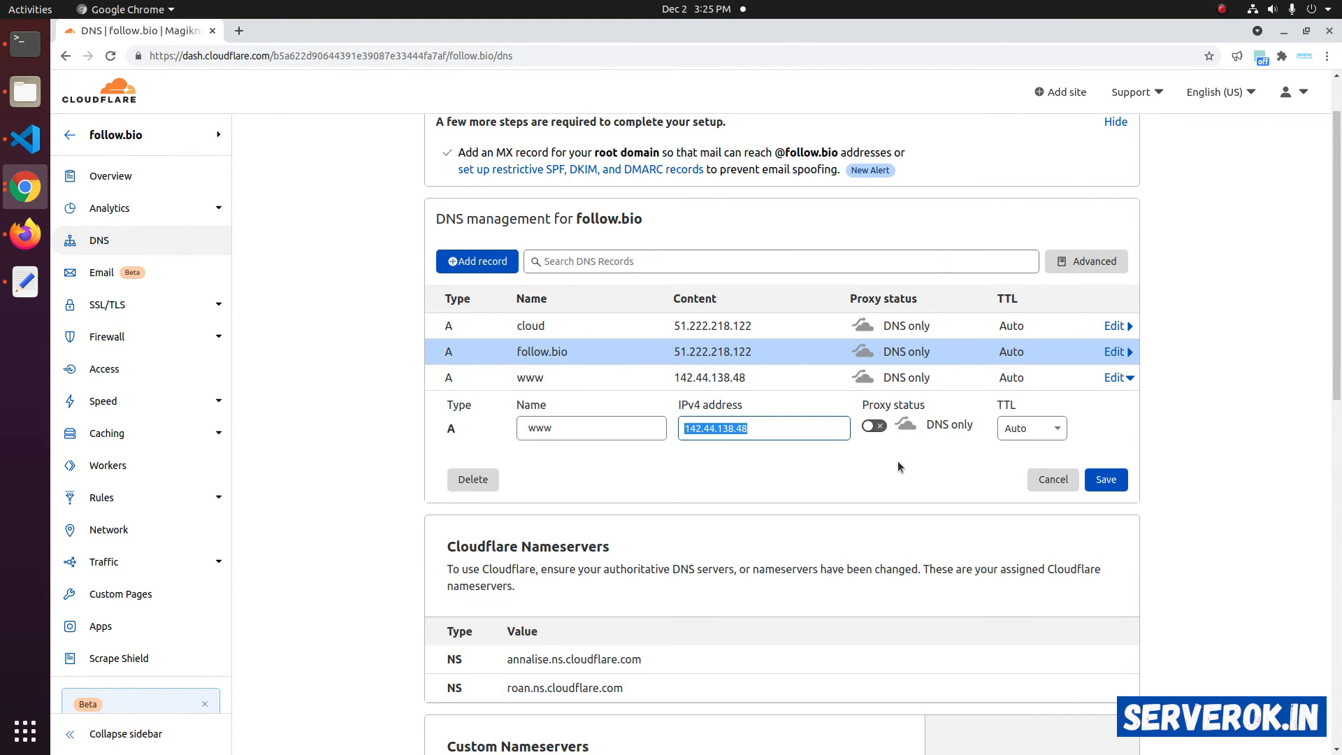
pyautogui.hotkey('ctrl', 'v')
pyautogui.click(1110, 484)
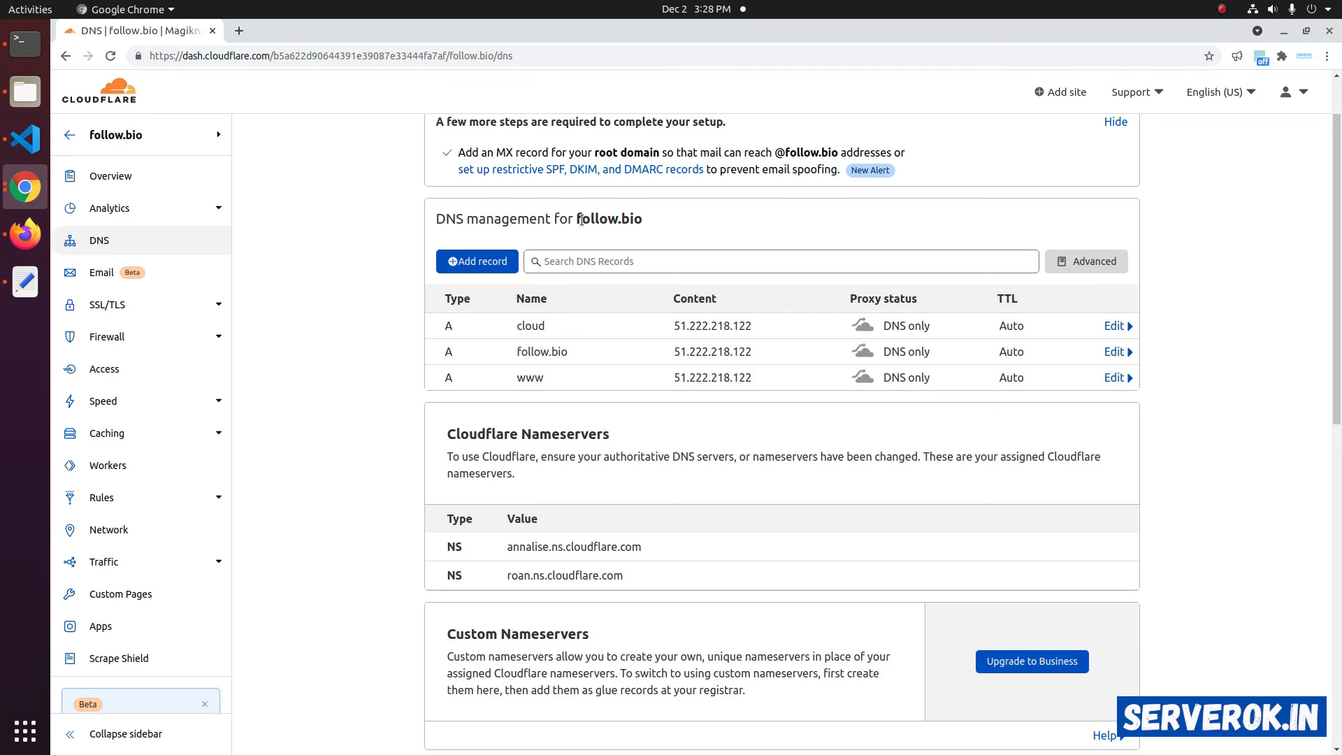
# - Copy the domain follow.bio from the DNS page heading, load it in a new Chrome tab, and reload the follow.bio login page in Firefox
pyautogui.moveTo(577, 218); pyautogui.dragTo(652, 223)
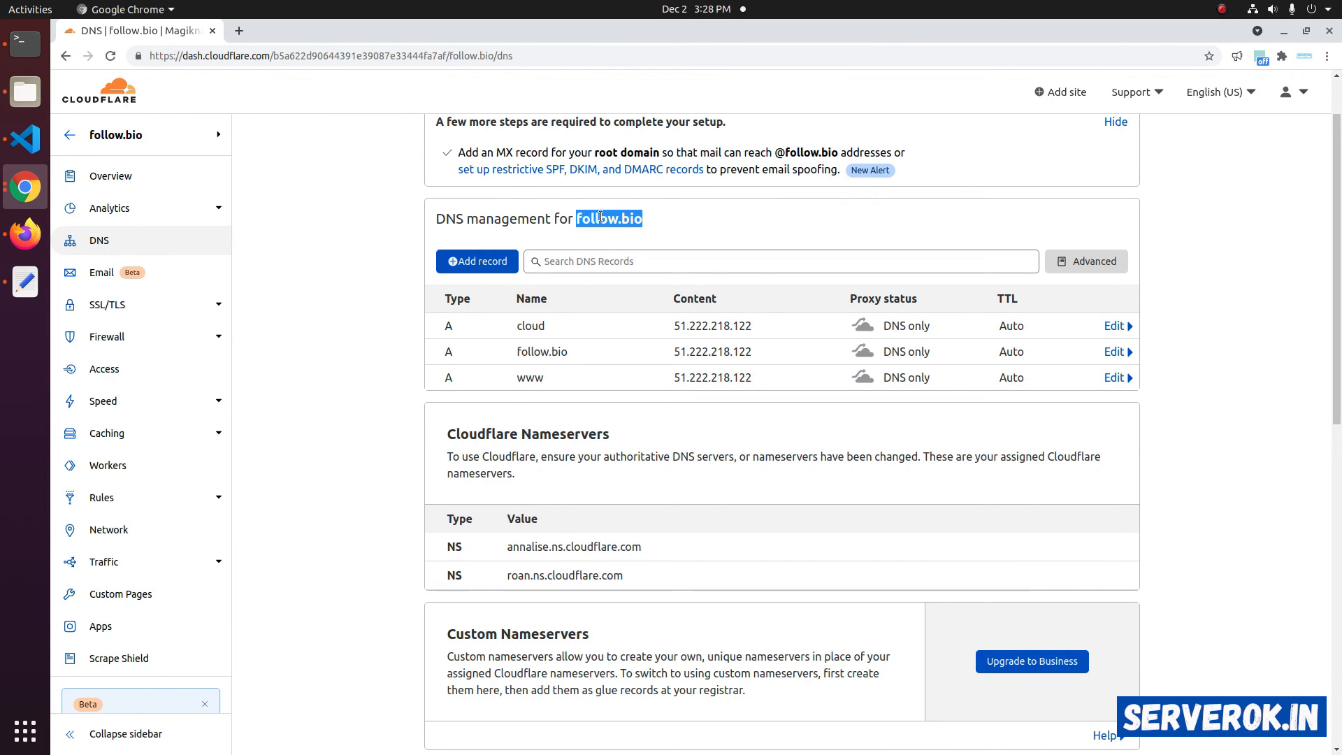
pyautogui.rightClick(601, 217)
pyautogui.click(626, 230)
pyautogui.click(239, 32)
pyautogui.rightClick(346, 57)
pyautogui.click(392, 140)
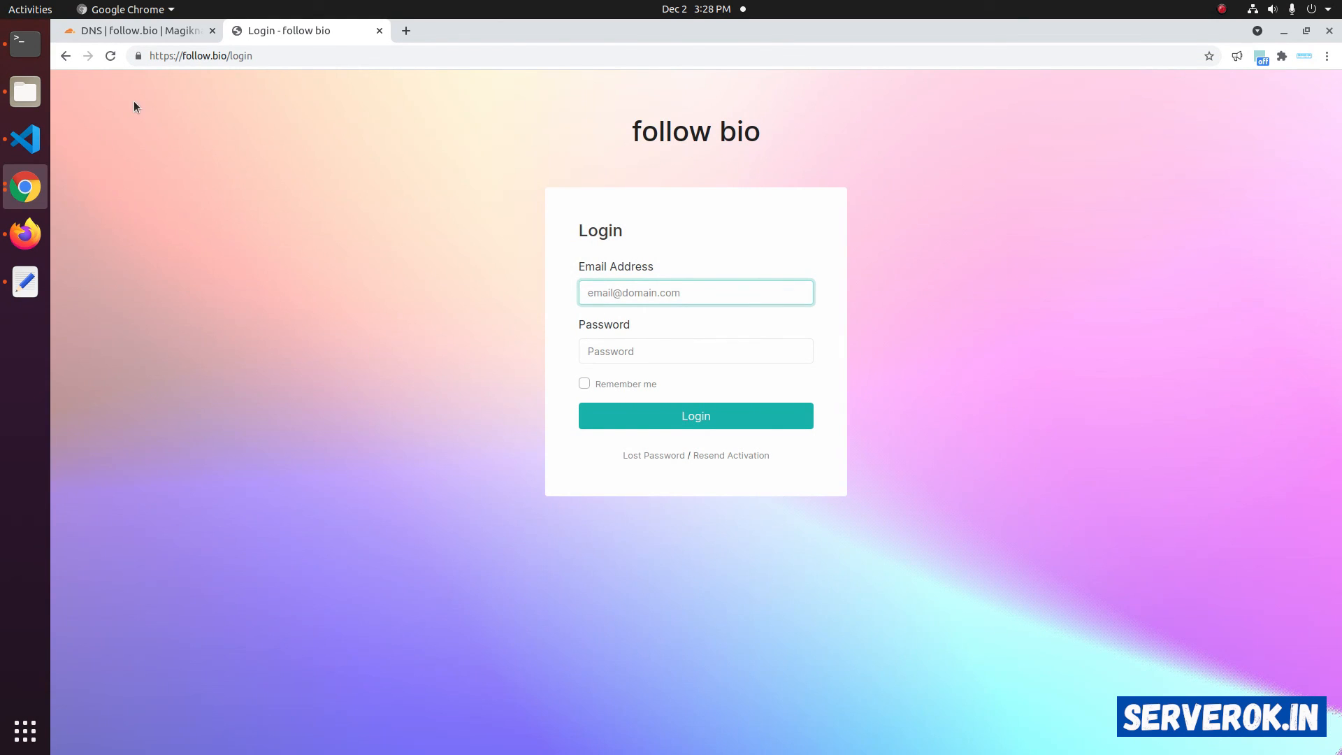
pyautogui.click(25, 233)
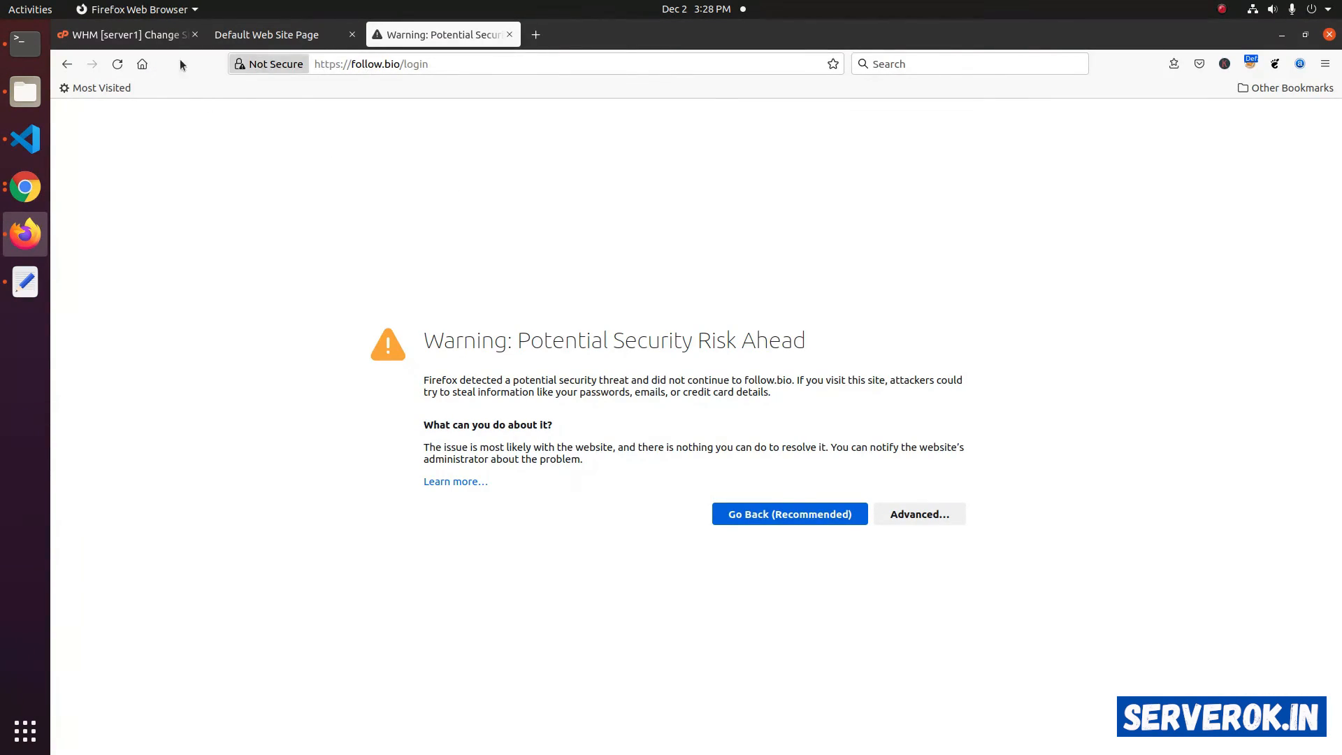
pyautogui.click(118, 64)
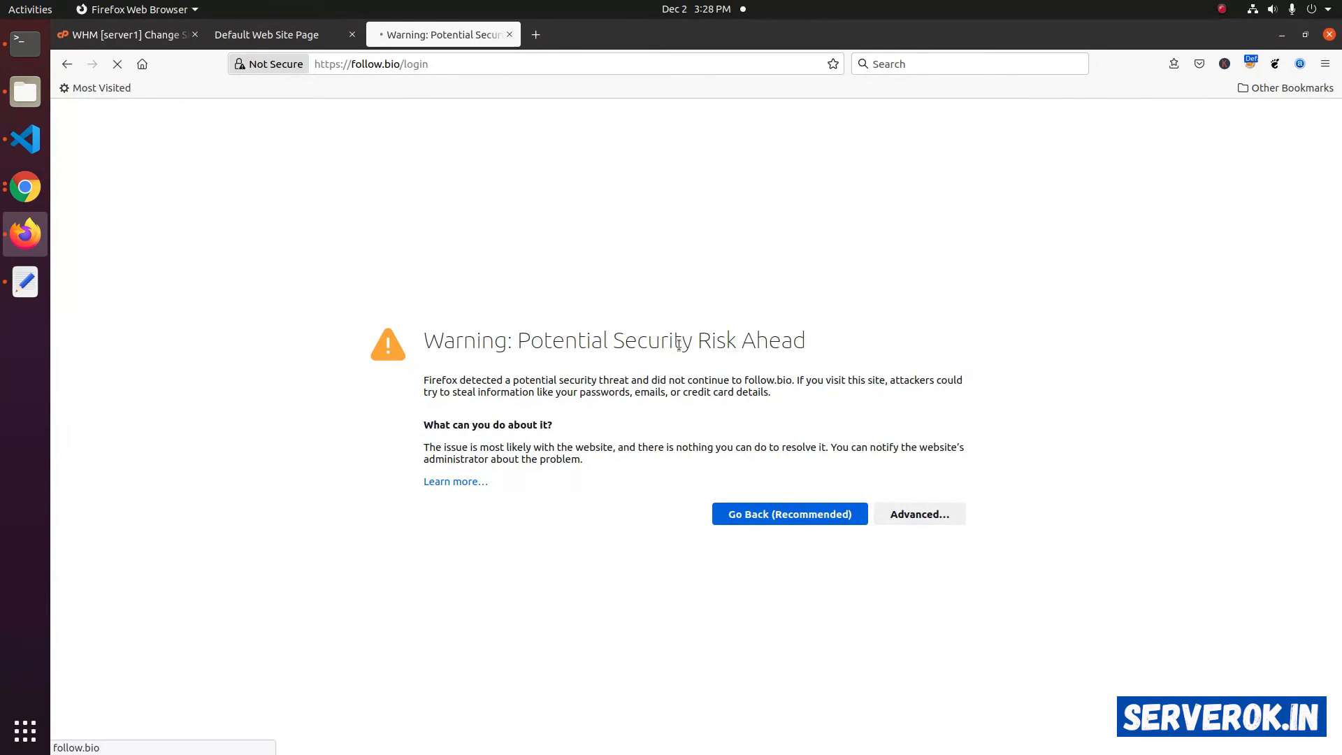